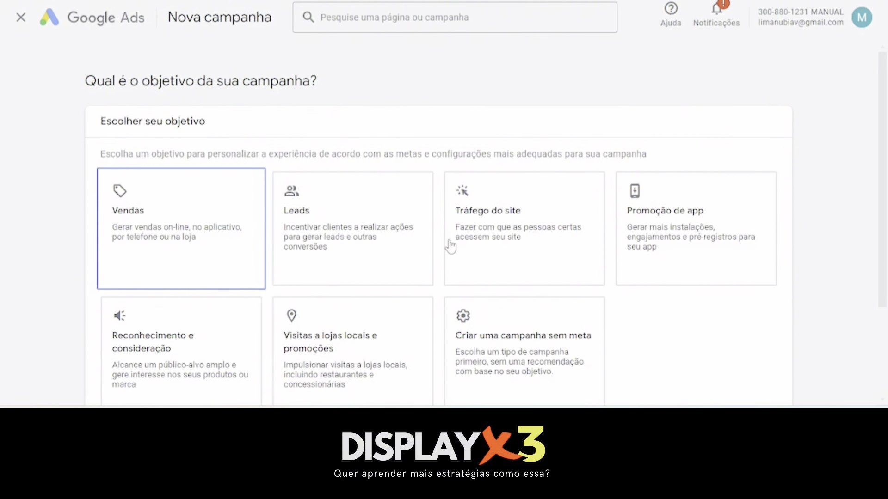
# Step: Choose to create the campaign without a goal (Criar uma campanha sem meta) and select Rede de Display as the campaign type
pyautogui.scroll(-1, 458, 315)
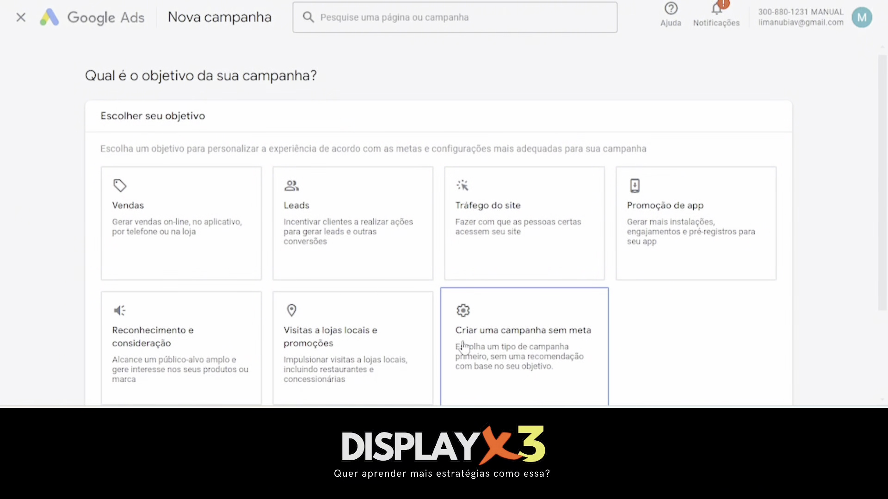
pyautogui.click(523, 341)
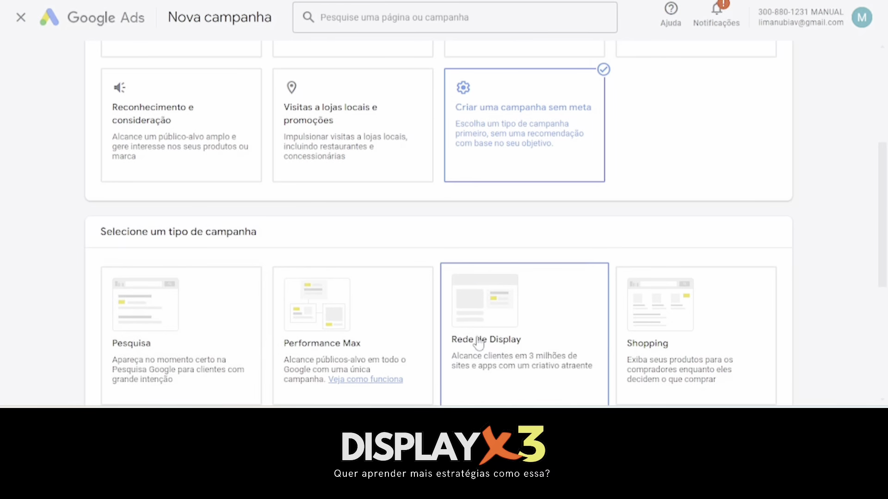
pyautogui.scroll(-4, 479, 345)
pyautogui.click(478, 240)
# Step: Continue with the company website left blank and select Visualização de página as the goal to reach
pyautogui.scroll(-3, 478, 239)
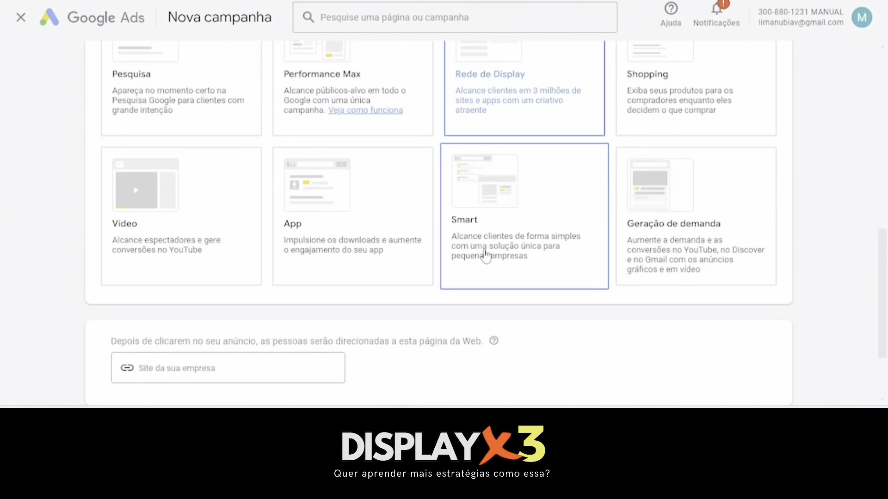
pyautogui.scroll(-2, 261, 347)
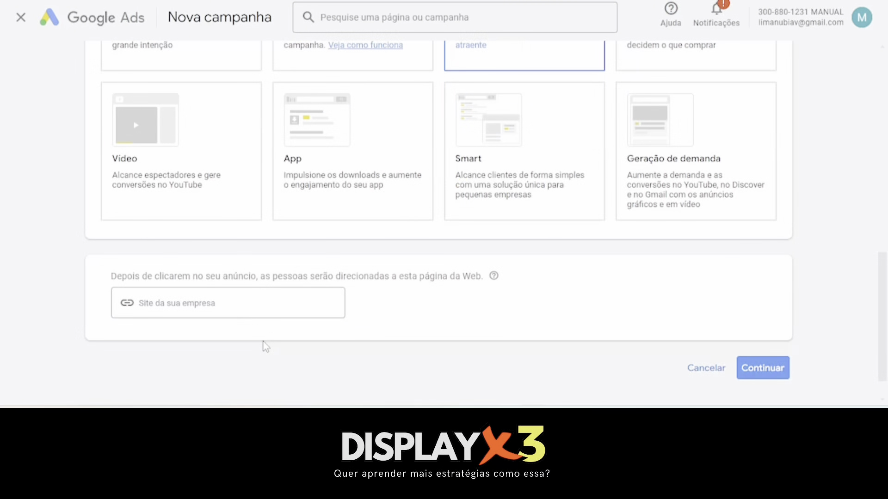
pyautogui.click(195, 301)
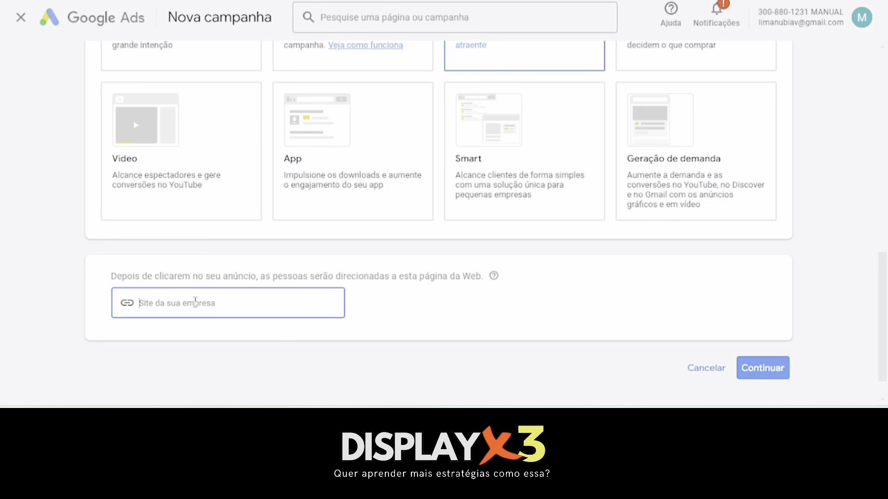
pyautogui.click(760, 377)
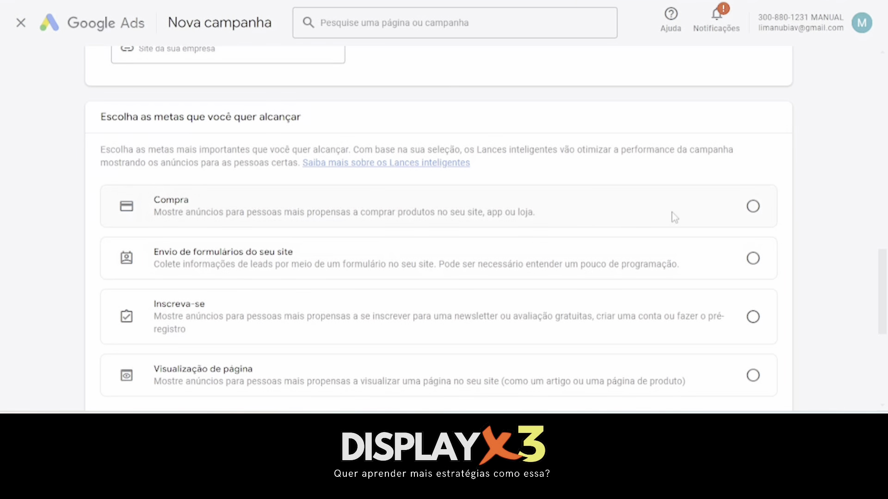
pyautogui.scroll(-3, 674, 217)
pyautogui.click(754, 246)
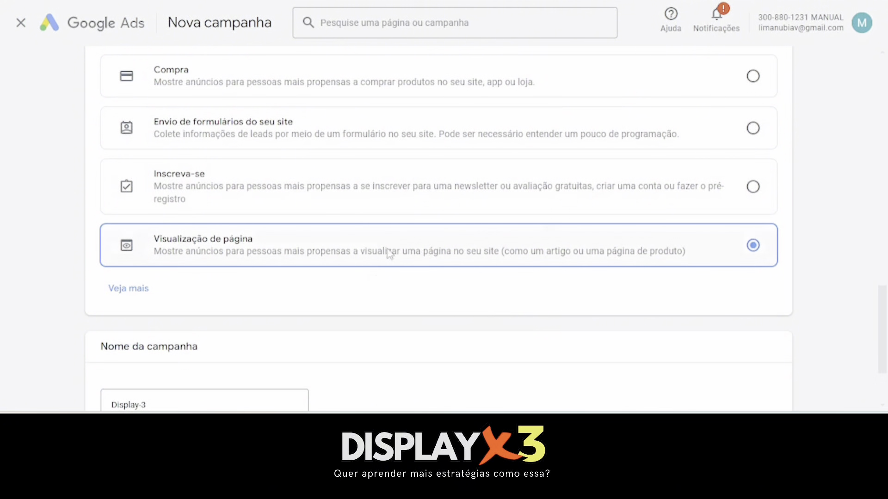
pyautogui.scroll(3, 520, 121)
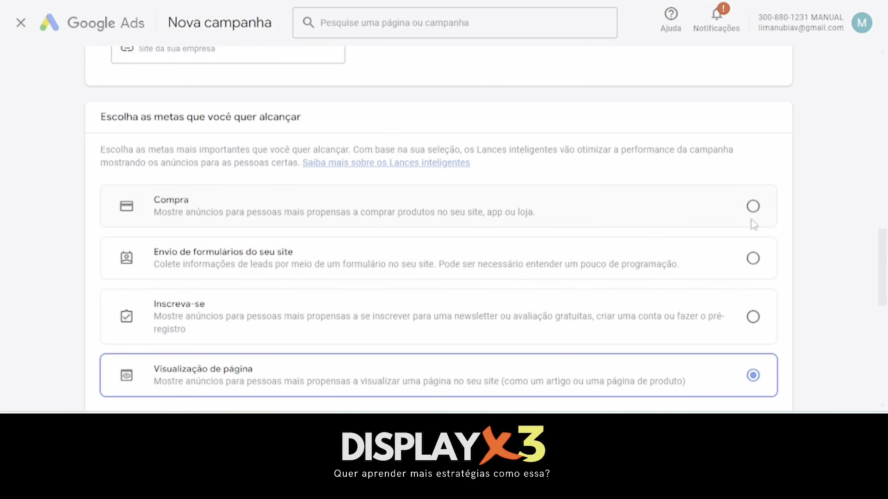
# Step: Name the campaign "DISPLAY - SAÚDE - CB - APP - 16/11"
pyautogui.scroll(-6, 503, 279)
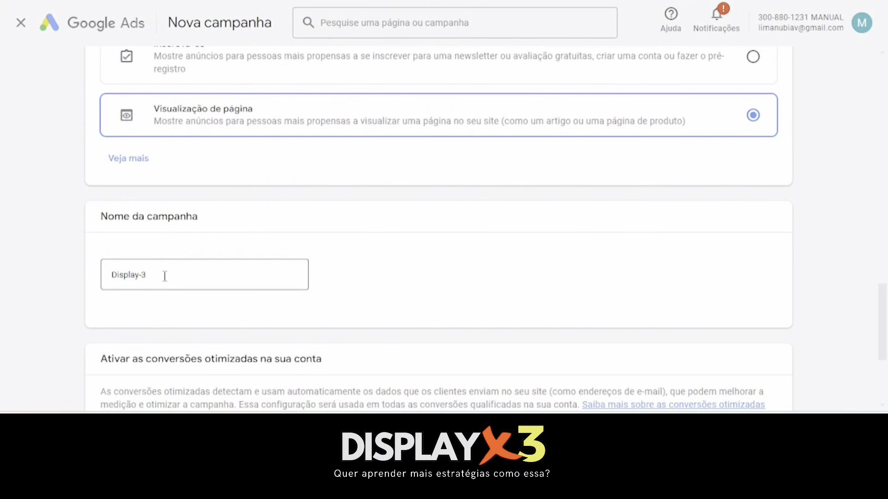
pyautogui.click(165, 277)
pyautogui.hotkey('ctrl', 'a')
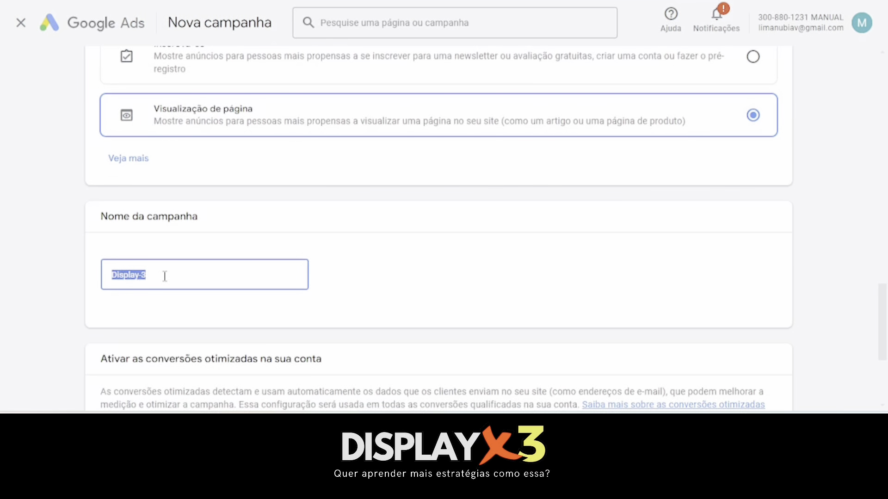
pyautogui.write('D')
pyautogui.write('ISPL')
pyautogui.write('AE')
pyautogui.press('BackSpace')
pyautogui.write('Y - SAÚDE')
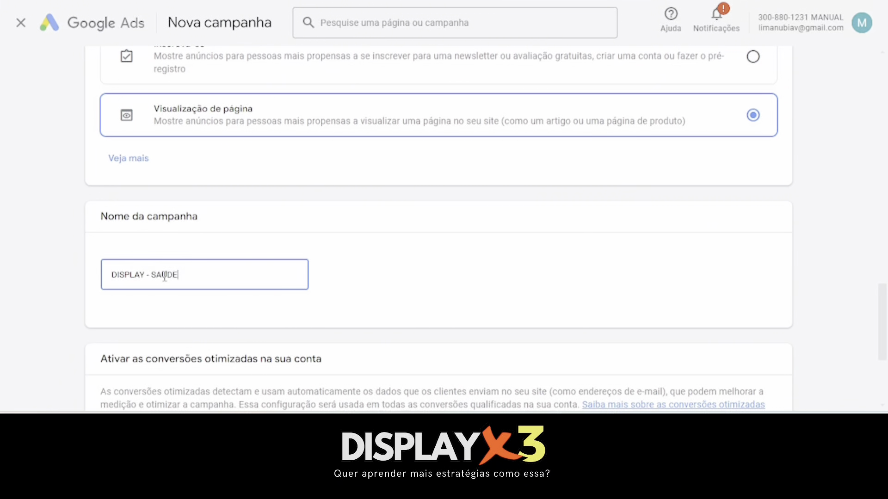
pyautogui.write(' -')
pyautogui.write('CB - APP - 16//')
pyautogui.press('BackSpace')
pyautogui.write('11')
# Step: Agree to the terms with optimized conversions enabled and continue to the campaign settings
pyautogui.scroll(-3, 272, 293)
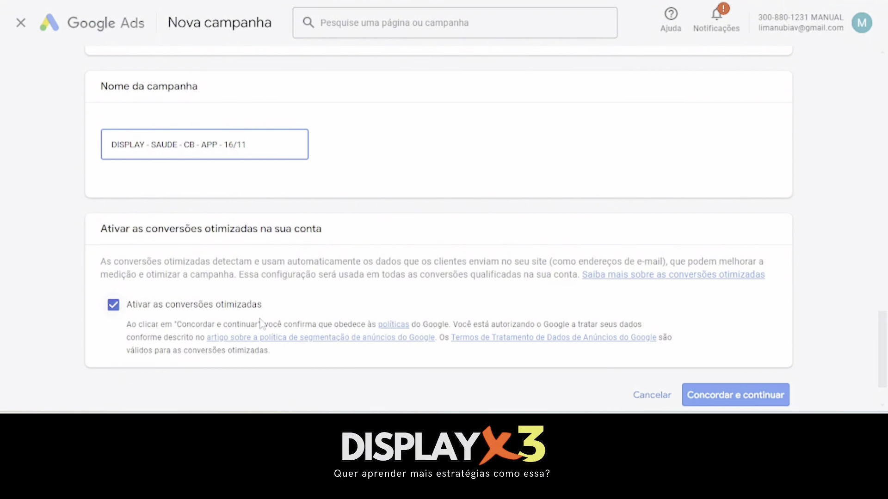
pyautogui.click(693, 399)
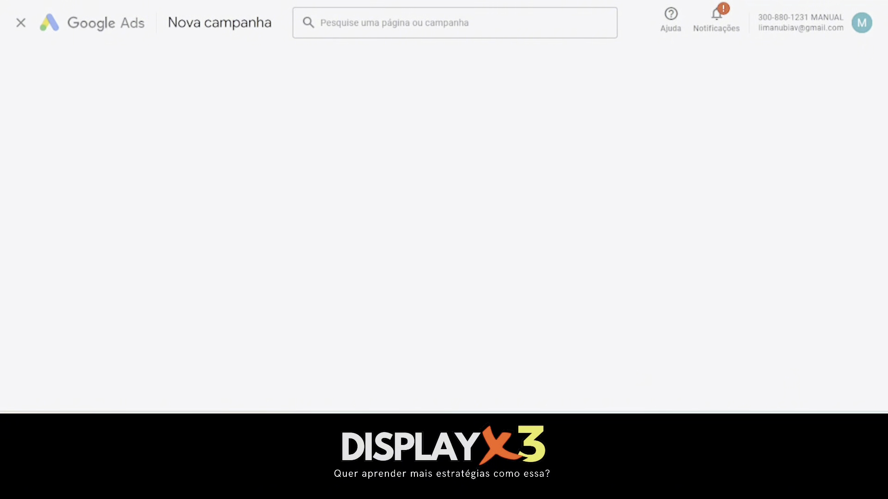
pyautogui.moveTo(647, 492)
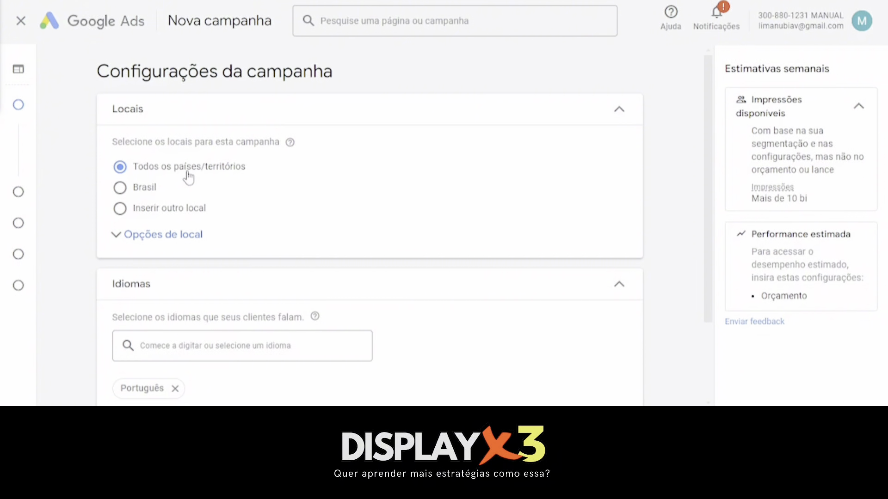
# Step: Set custom campaign locations, including the country Estados Unidos and excluding the country Brasil
pyautogui.click(121, 188)
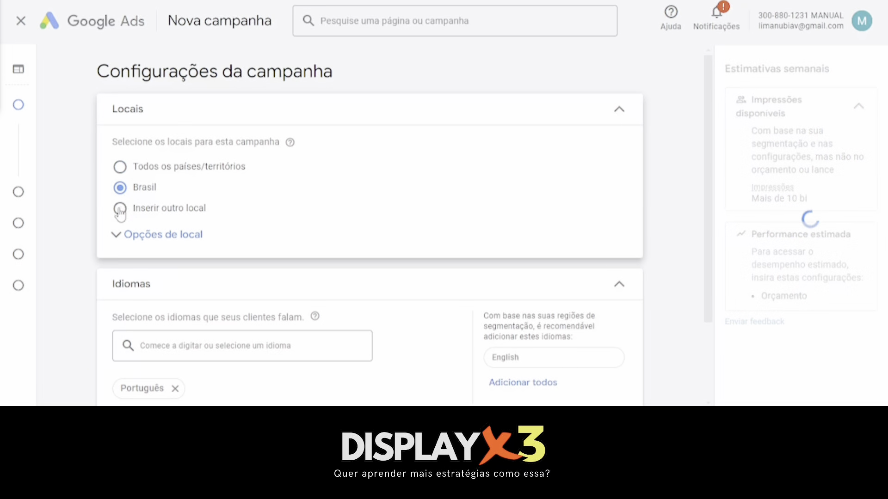
pyautogui.click(120, 209)
pyautogui.click(177, 252)
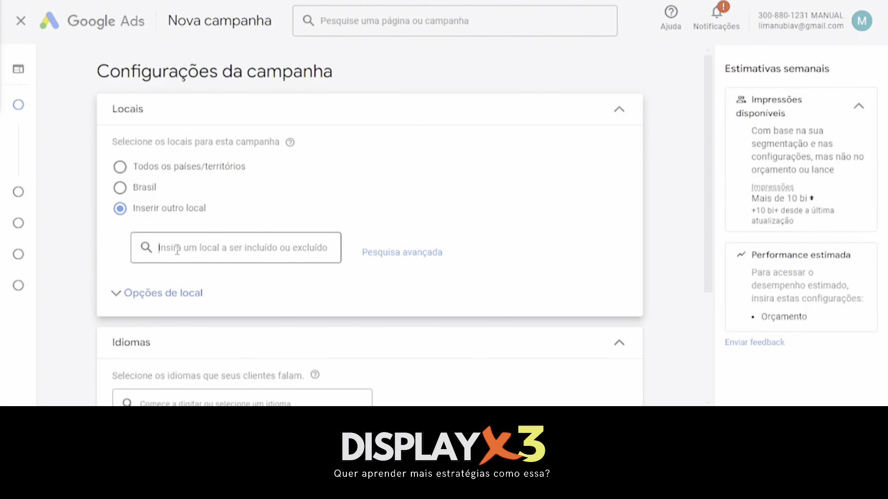
pyautogui.write('EU')
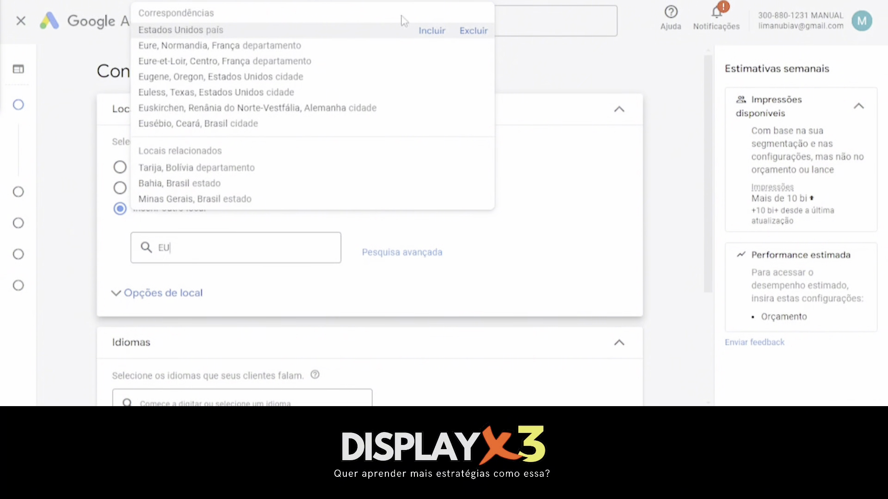
pyautogui.click(432, 32)
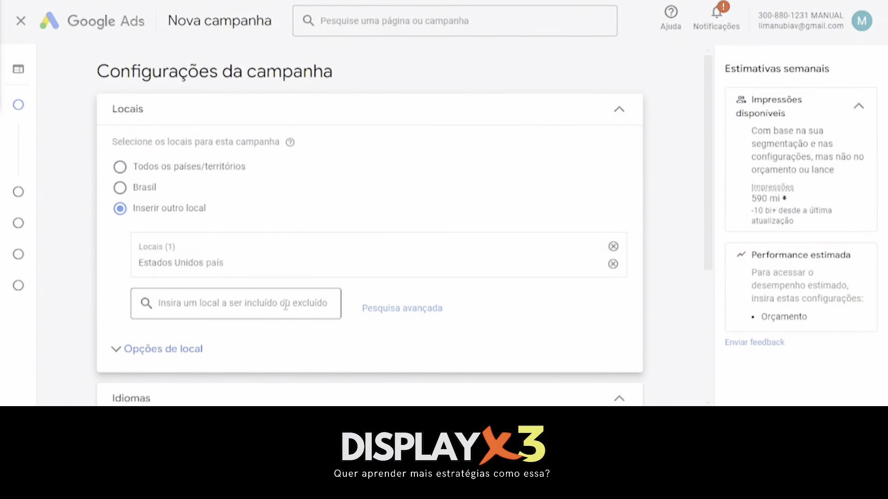
pyautogui.write('BRAS')
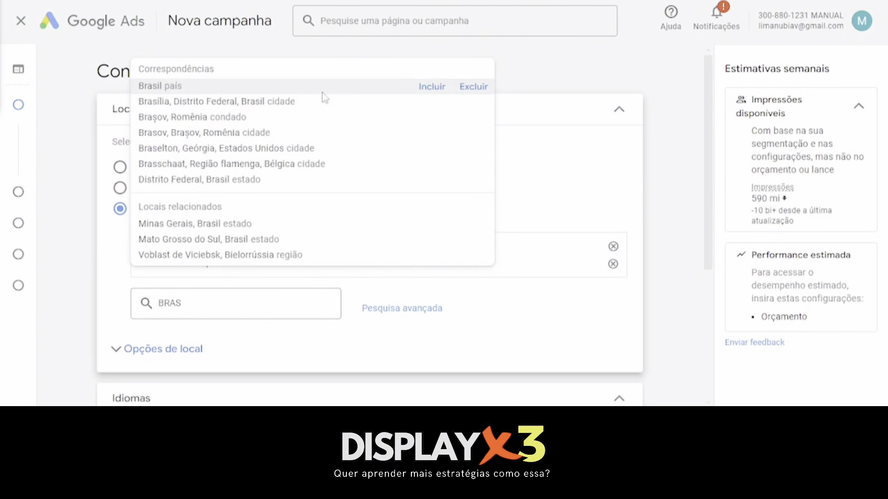
pyautogui.click(476, 90)
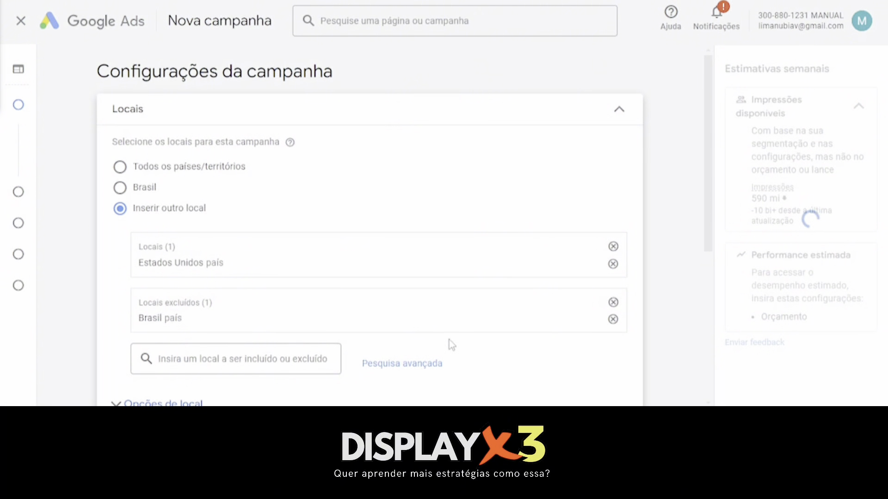
# Step: Set the location option to Presença, targeting only people who are in or frequent the included locations
pyautogui.scroll(-1, 449, 345)
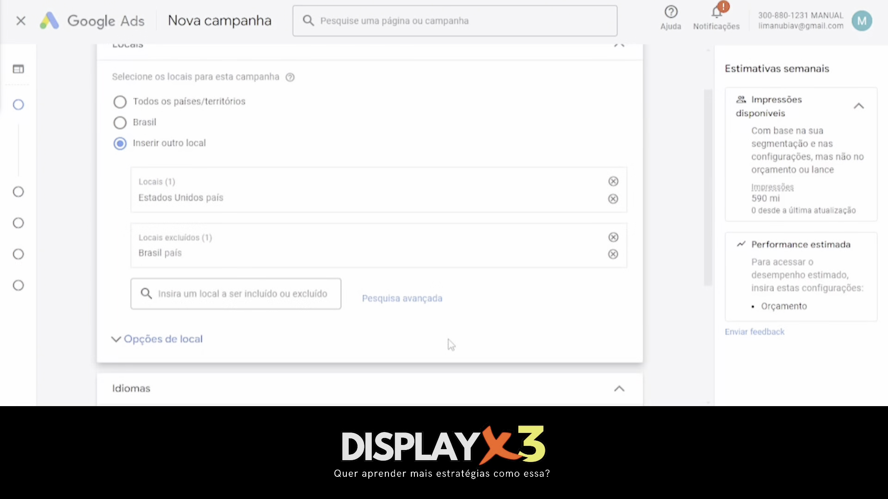
pyautogui.click(153, 344)
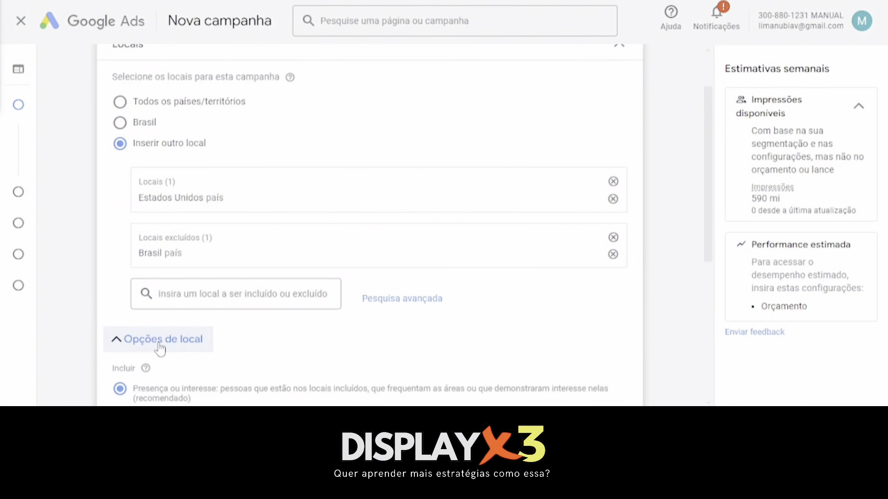
pyautogui.scroll(-2, 185, 347)
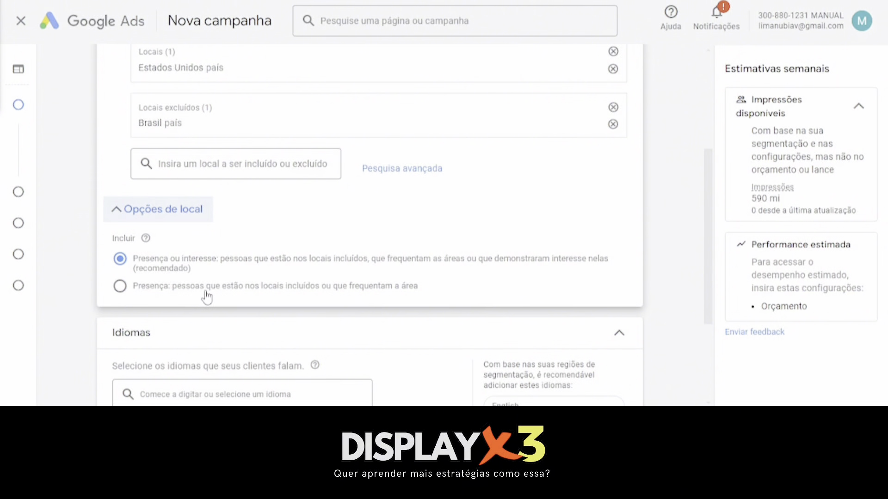
pyautogui.click(117, 290)
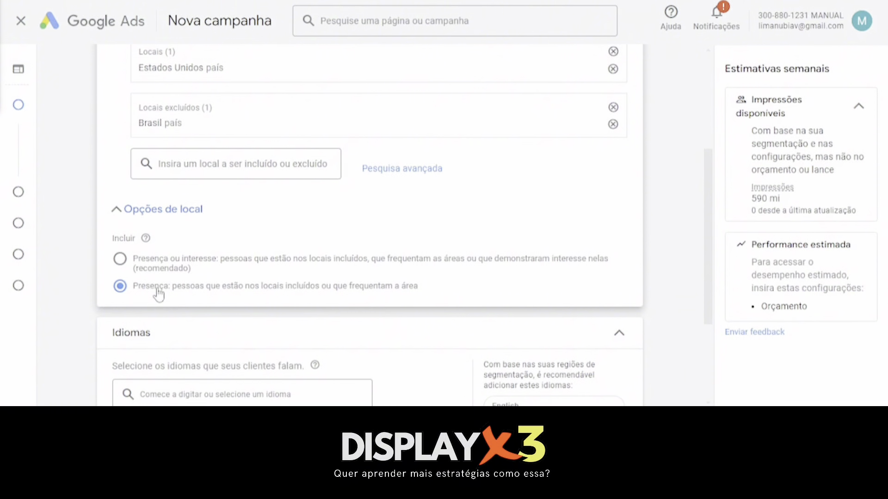
# Step: Replace Português with English as the campaign language and proceed to the budget and bidding settings
pyautogui.scroll(-2, 159, 294)
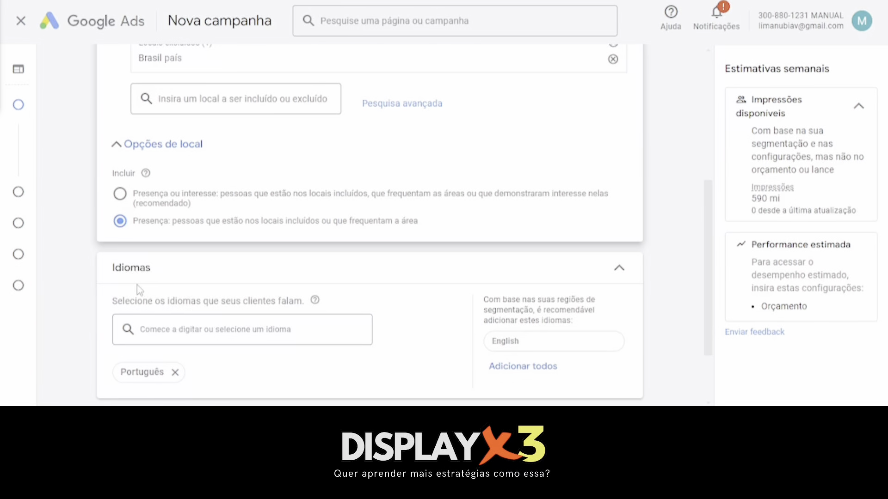
pyautogui.click(495, 367)
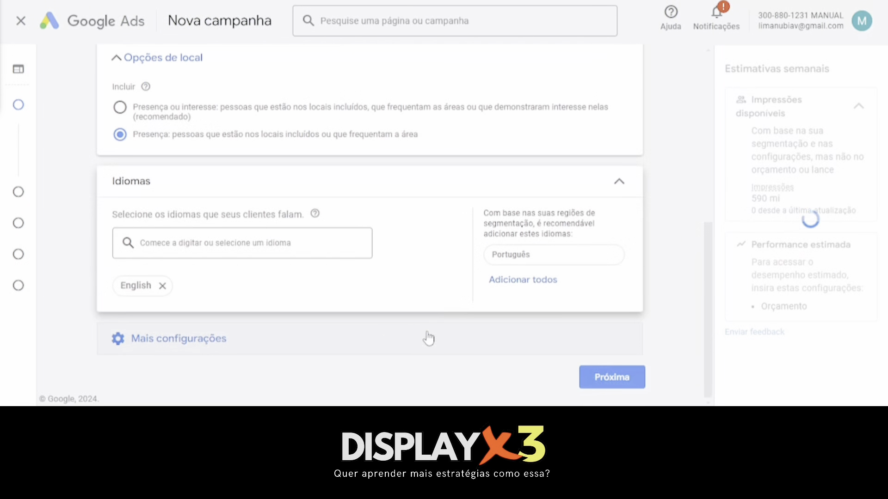
pyautogui.scroll(-2, 426, 337)
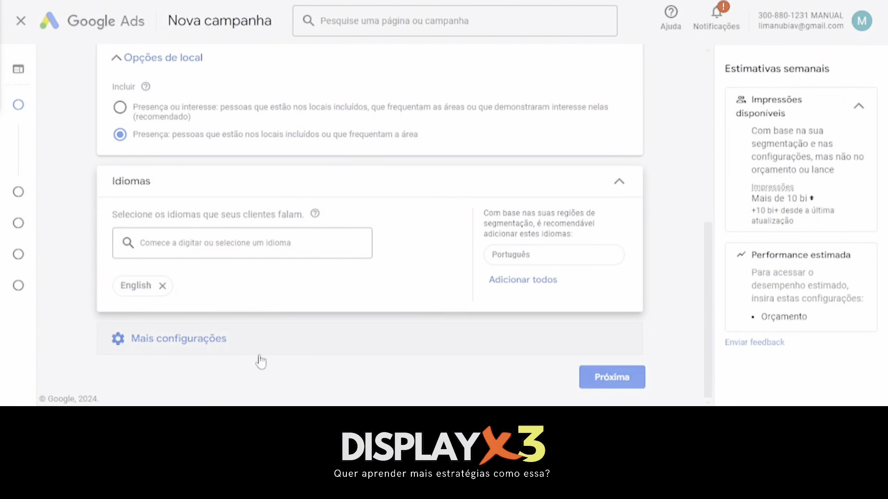
pyautogui.click(611, 377)
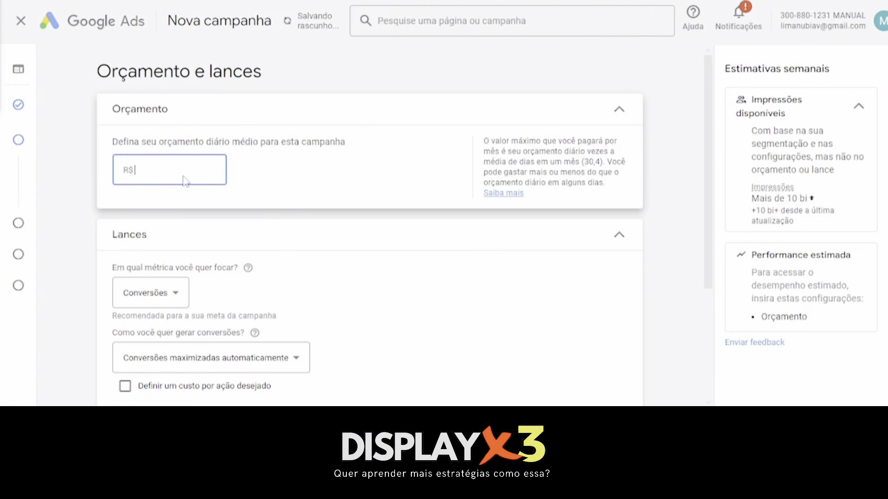
# Step: Set the campaign's average daily budget to R$ 30
pyautogui.write('20')
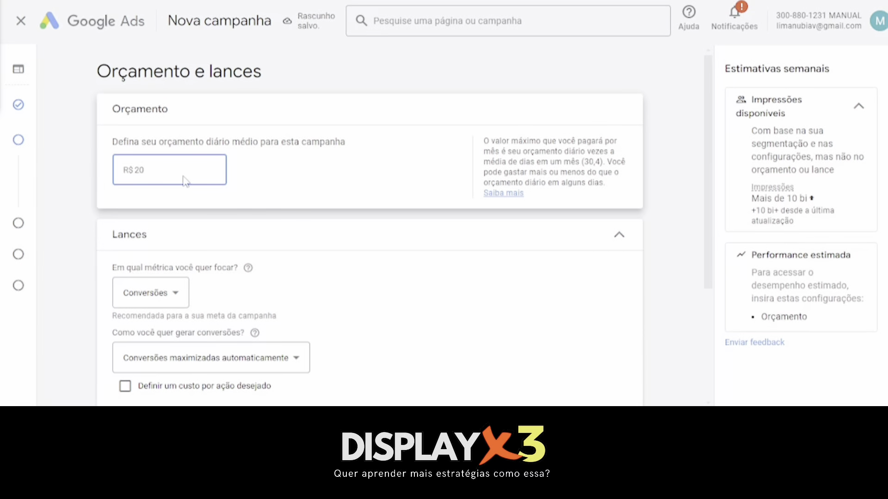
pyautogui.press('BackSpace')
pyautogui.press('BackSpace')
pyautogui.write('30')
pyautogui.click(198, 187)
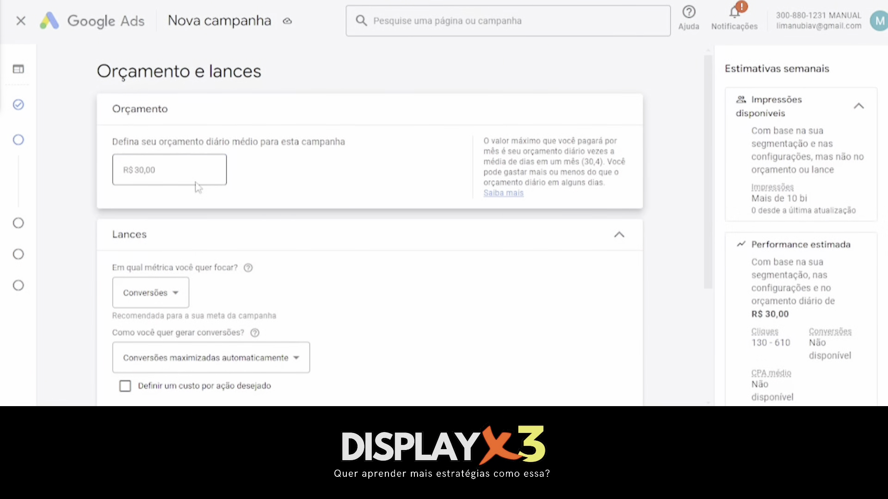
pyautogui.click(168, 175)
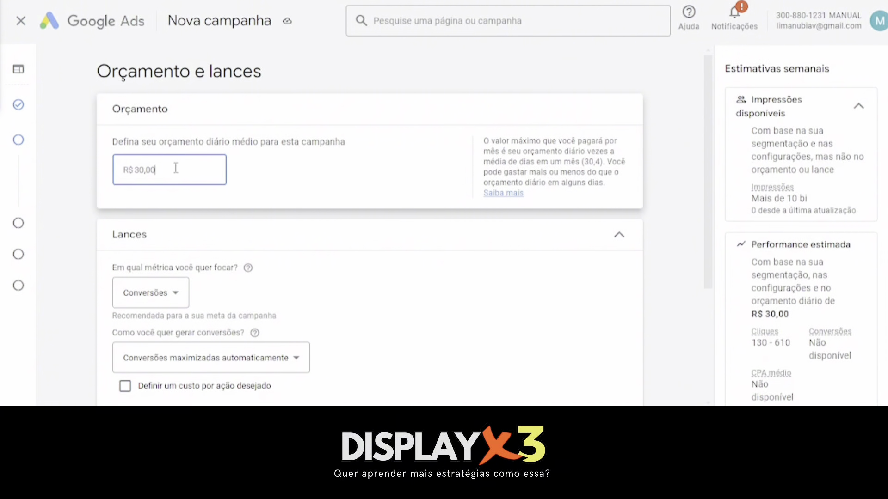
# Step: Examine the bidding section's Maximizar conversões strategy note and the option to select a bid strategy directly
pyautogui.scroll(-3, 254, 236)
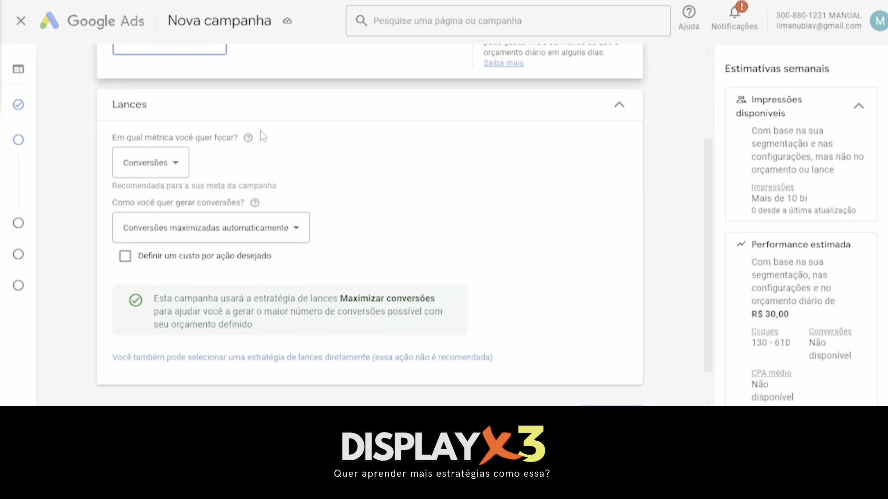
pyautogui.moveTo(338, 299); pyautogui.dragTo(468, 306)
pyautogui.click(523, 300)
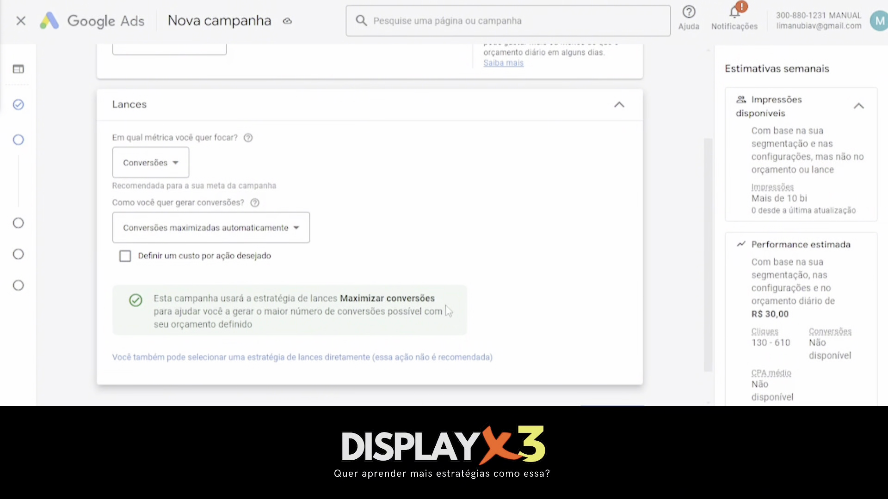
pyautogui.moveTo(440, 304); pyautogui.dragTo(339, 296)
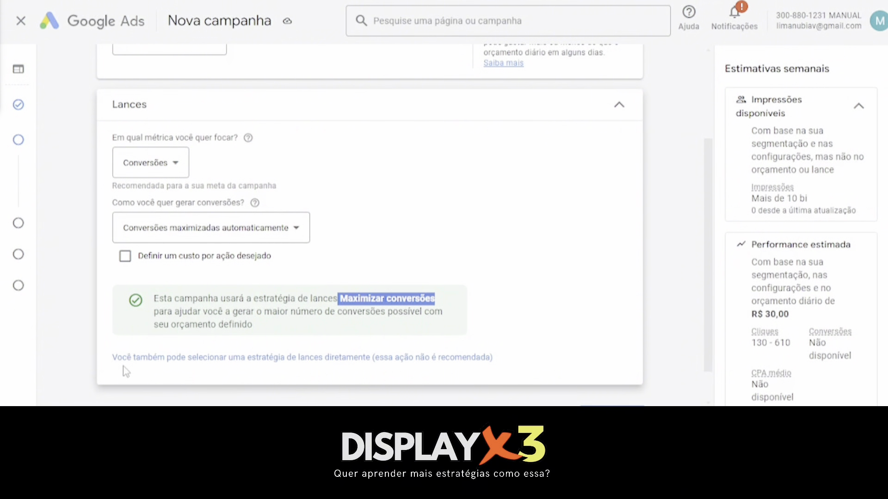
pyautogui.moveTo(502, 361); pyautogui.dragTo(109, 365)
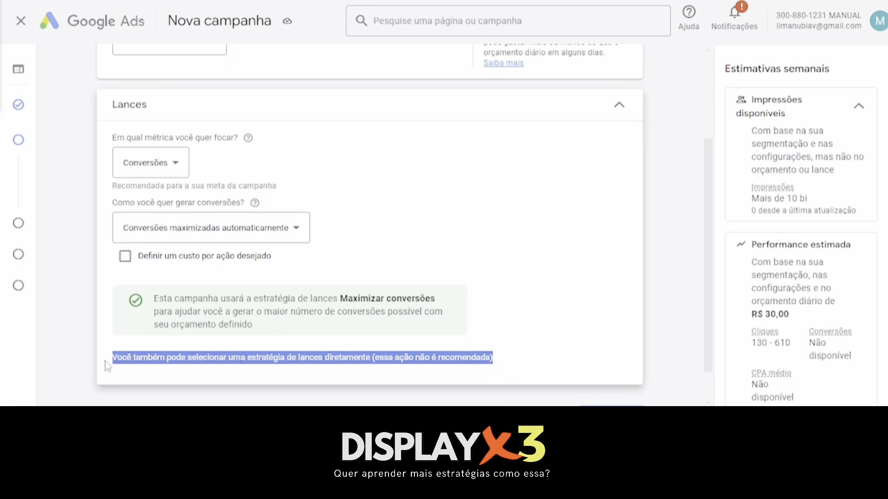
# Step: Switch to choosing a bid strategy directly and set it to Maximizar cliques
pyautogui.click(331, 360)
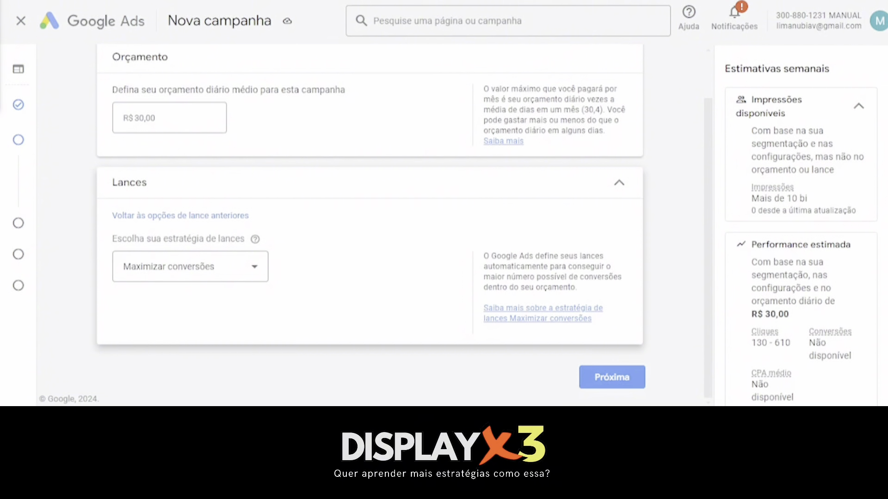
pyautogui.click(199, 273)
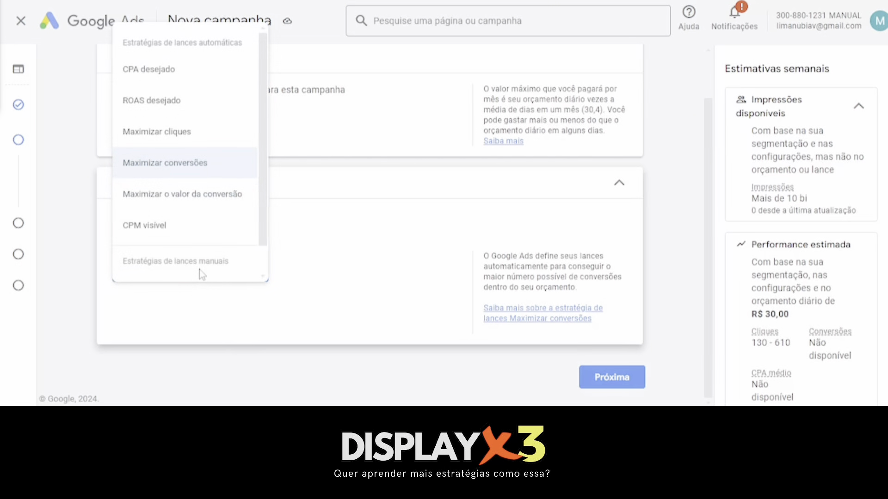
pyautogui.click(190, 133)
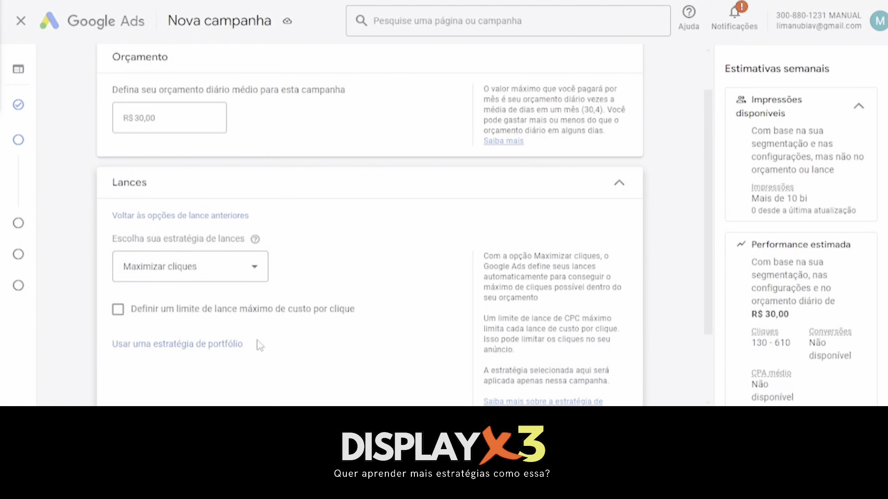
# Step: Enable the maximum cost-per-click bid limit and set it to R$ 0,50
pyautogui.click(122, 313)
pyautogui.scroll(-1, 268, 322)
pyautogui.click(159, 293)
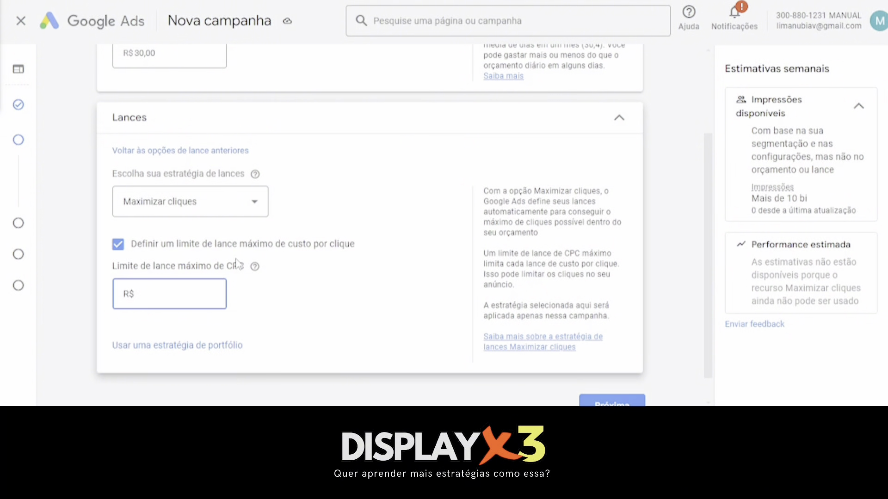
pyautogui.write(',50')
pyautogui.click(136, 294)
pyautogui.write('0')
pyautogui.click(301, 323)
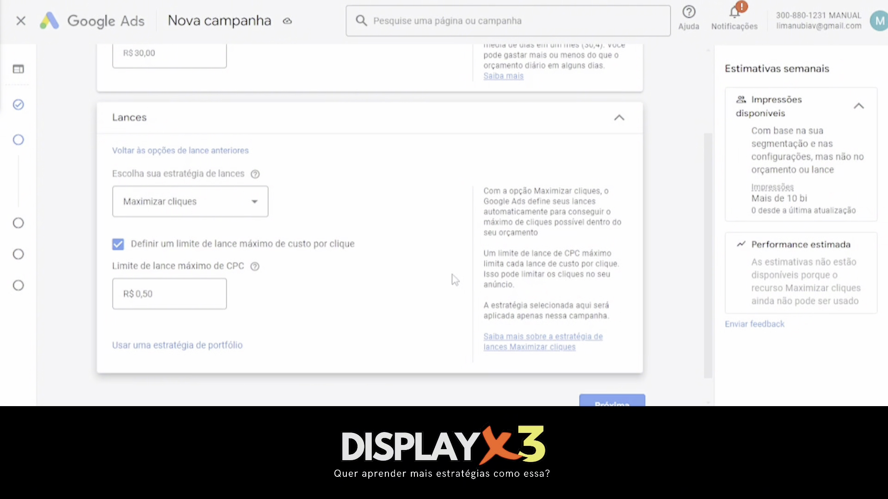
# Step: Proceed from bidding through the targeting page to ad creation without adding any targeting
pyautogui.scroll(-1, 454, 280)
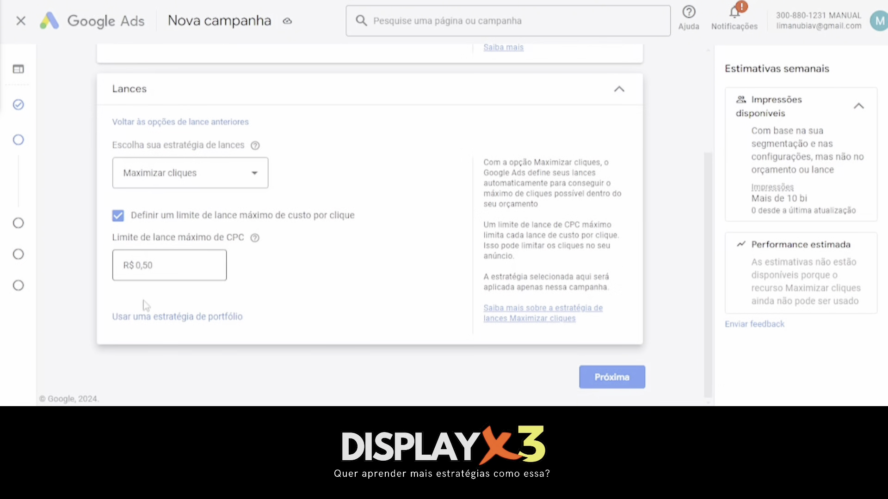
pyautogui.click(613, 388)
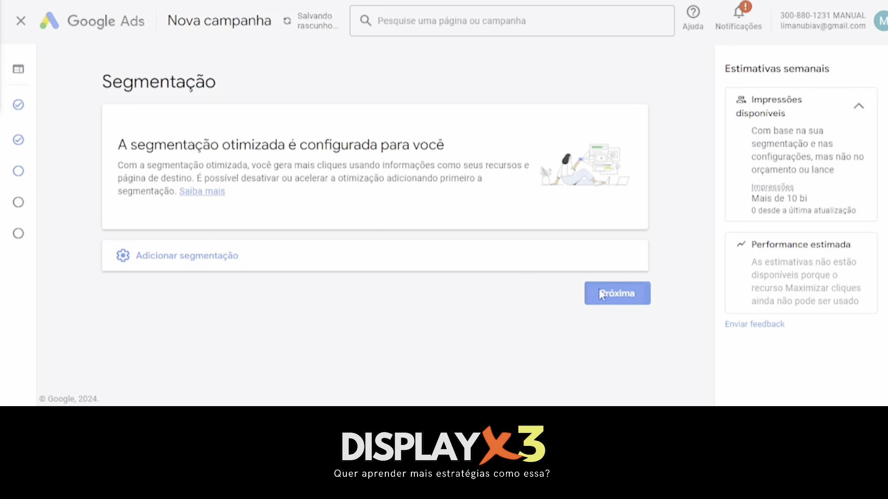
pyautogui.click(635, 298)
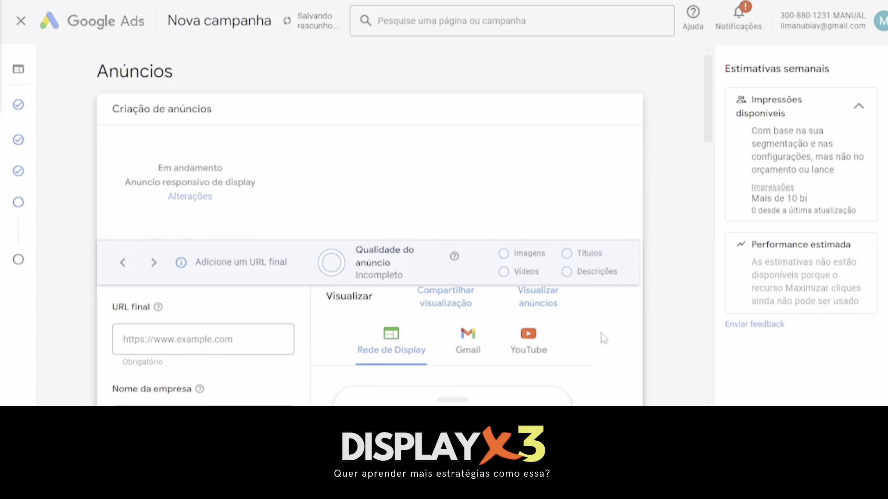
# Step: Examine the responsive display ad form's fields for final URL, company name, images, logos and videos
pyautogui.scroll(-3, 603, 338)
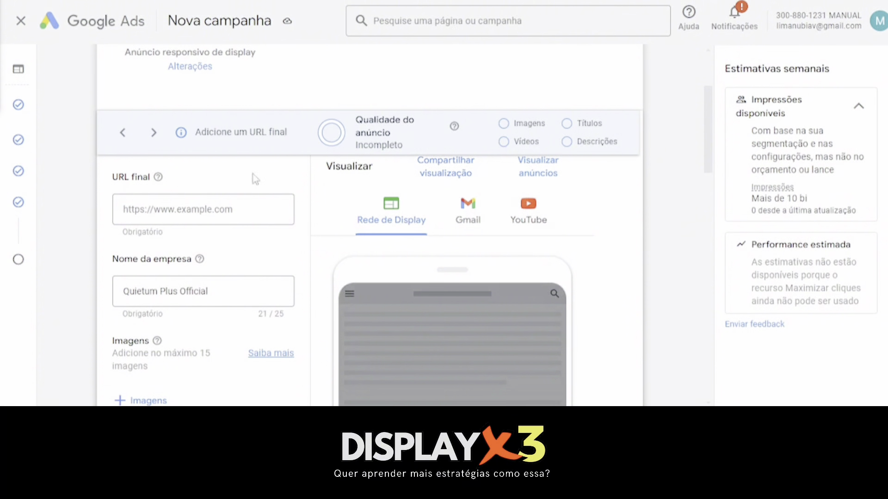
pyautogui.click(184, 221)
pyautogui.scroll(-6, 185, 225)
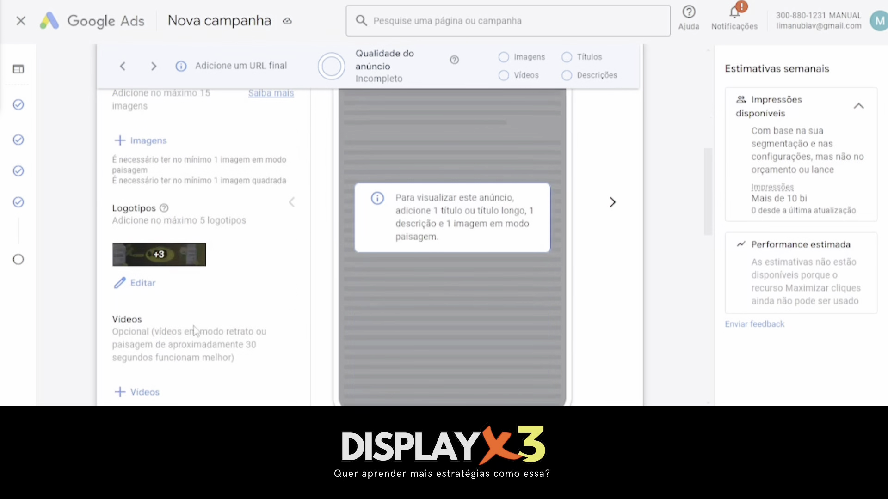
pyautogui.scroll(5, 220, 262)
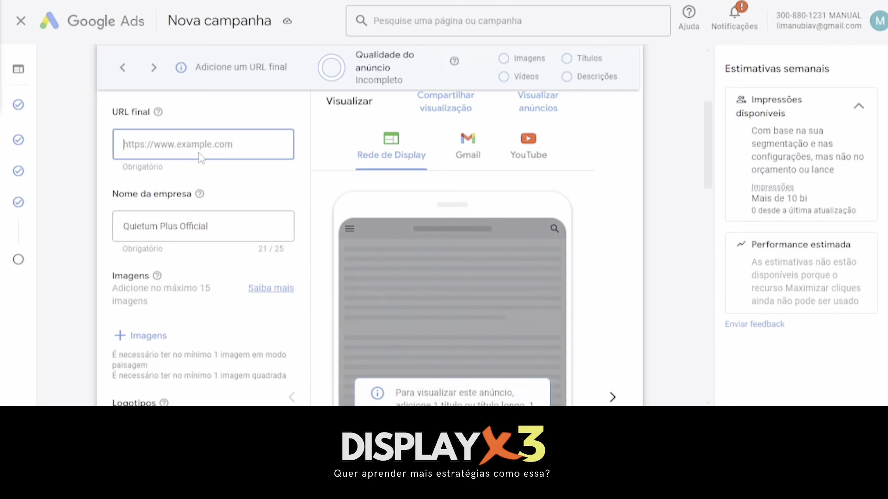
pyautogui.scroll(-15, 260, 161)
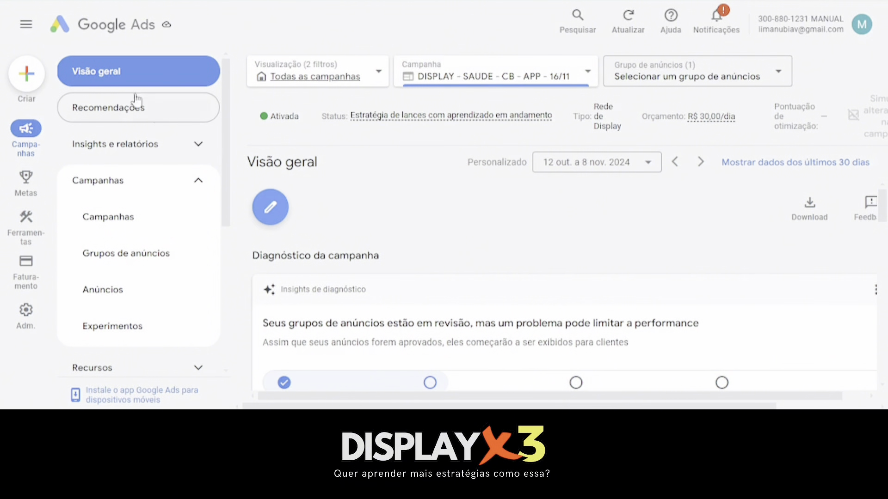
# Step: Examine the Apple App Store app categories available in the channel targeting of the DISPLAY - SAUDE - CB - APP - 16/11 campaign's ad group
pyautogui.scroll(-3, 125, 145)
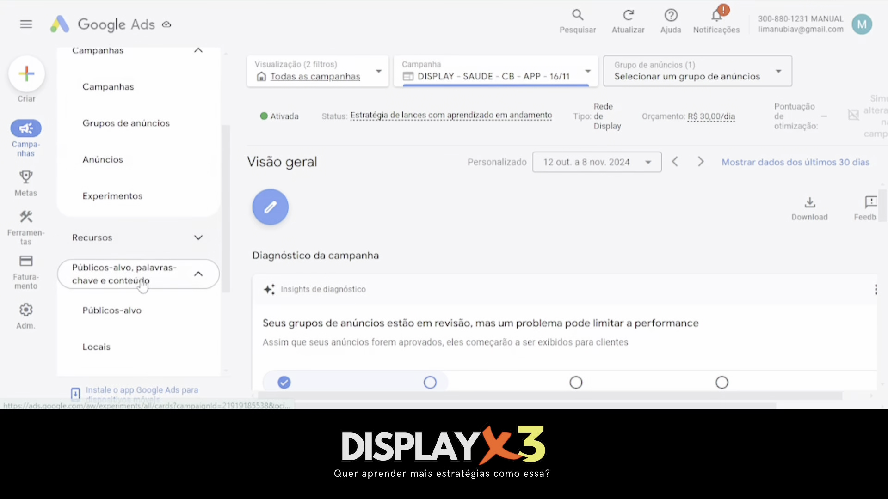
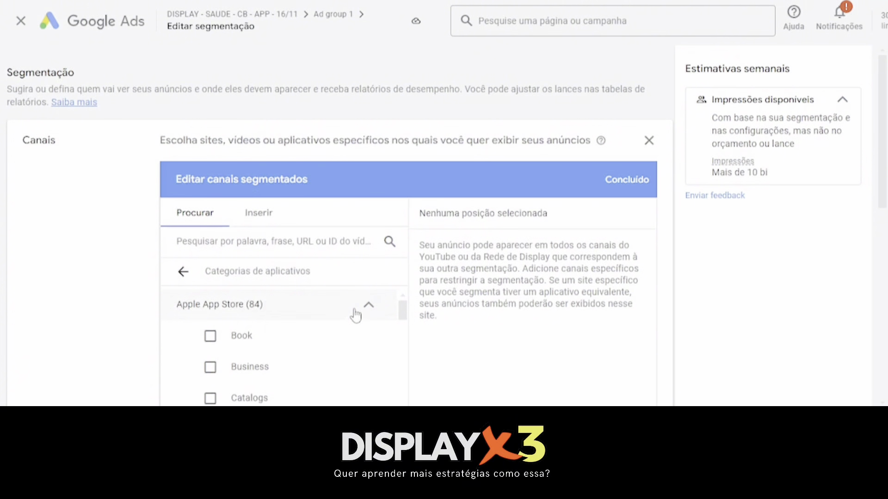
pyautogui.scroll(-3, 325, 336)
pyautogui.scroll(-1, 321, 341)
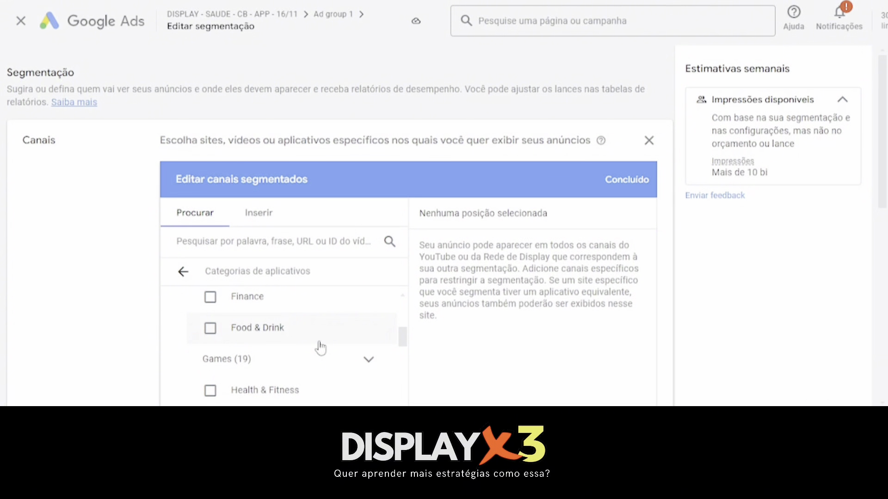
pyautogui.scroll(-3, 320, 354)
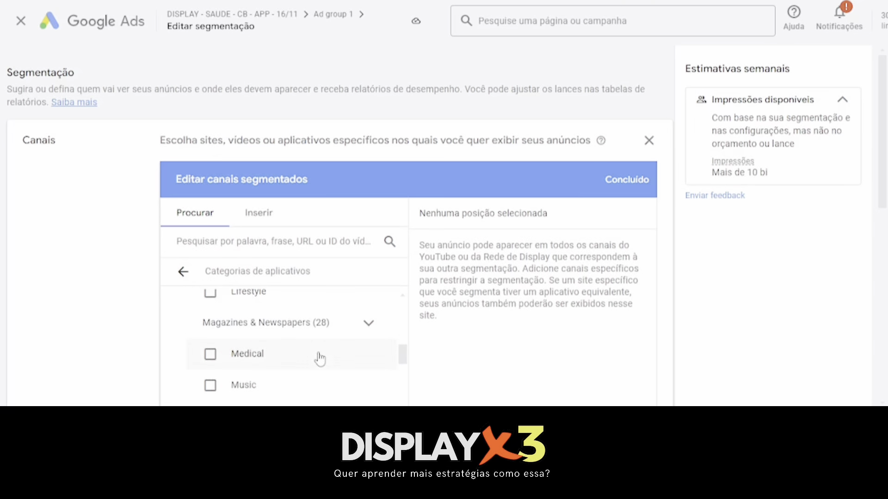
pyautogui.scroll(-3, 319, 359)
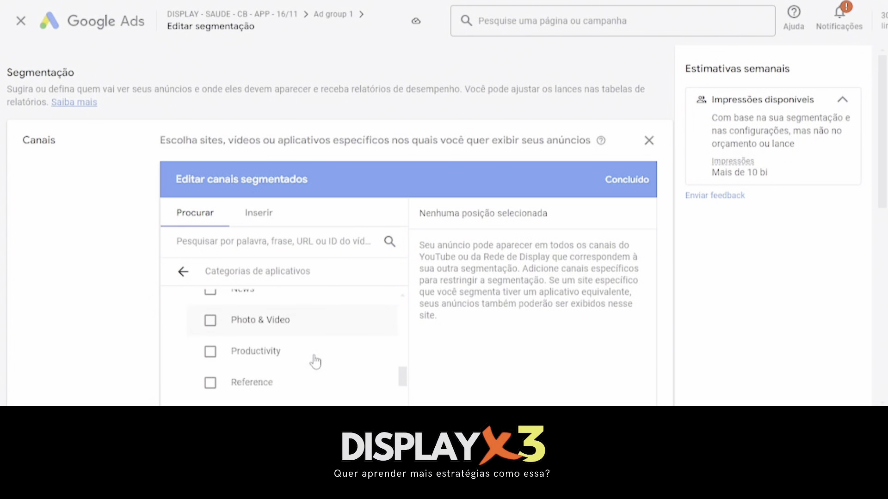
pyautogui.scroll(-6, 315, 362)
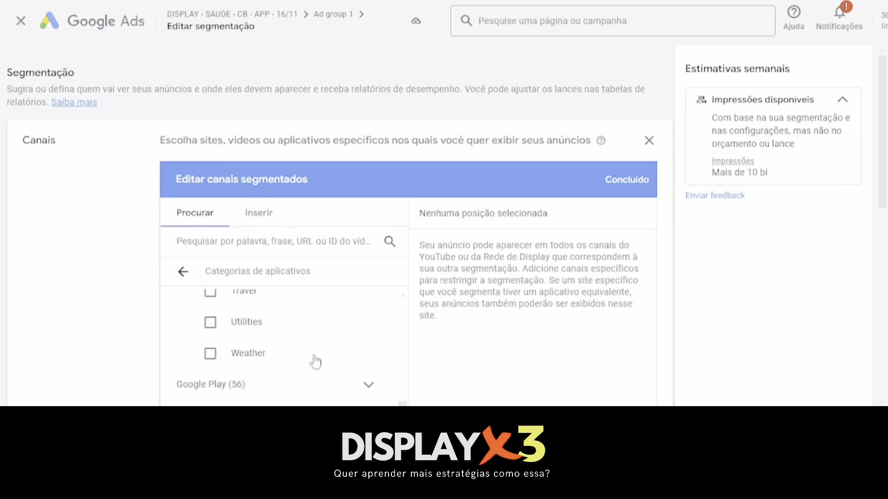
pyautogui.scroll(-2, 259, 370)
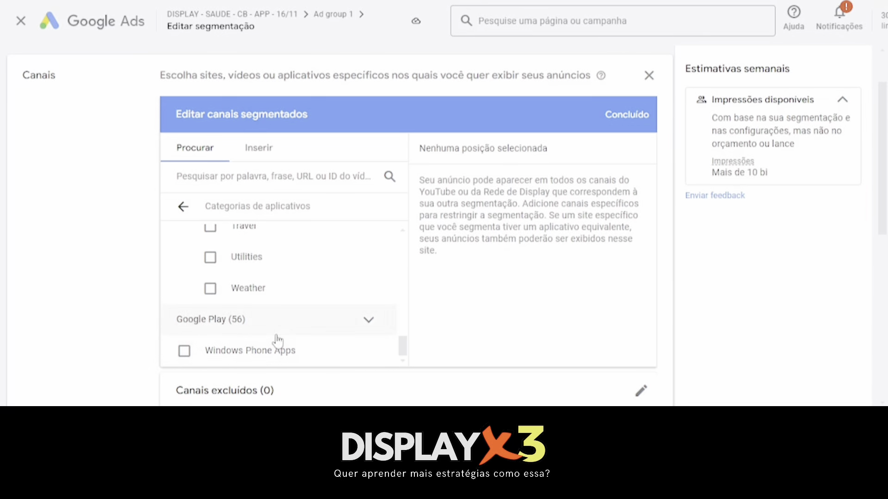
pyautogui.scroll(2, 283, 326)
pyautogui.scroll(12, 284, 320)
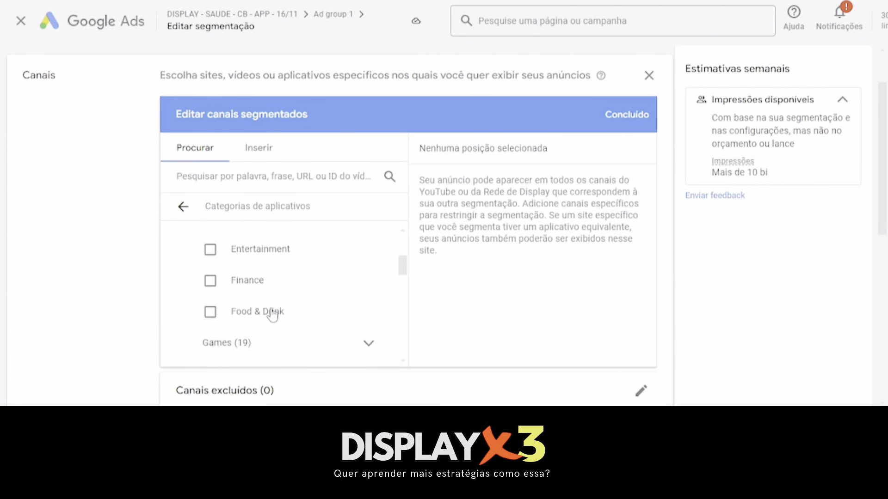
pyautogui.scroll(3, 273, 315)
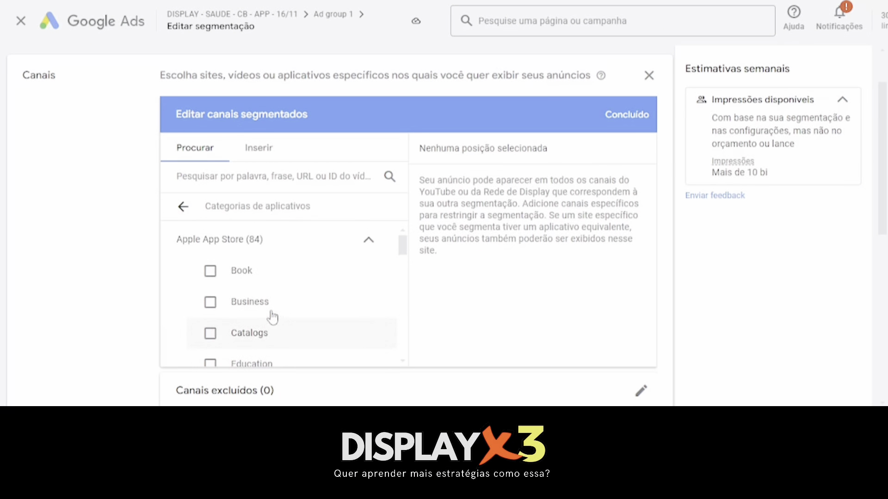
# Step: Add the Google Play app categories Estilo de vida and Esportes to the ad group's targeted channels
pyautogui.click(239, 246)
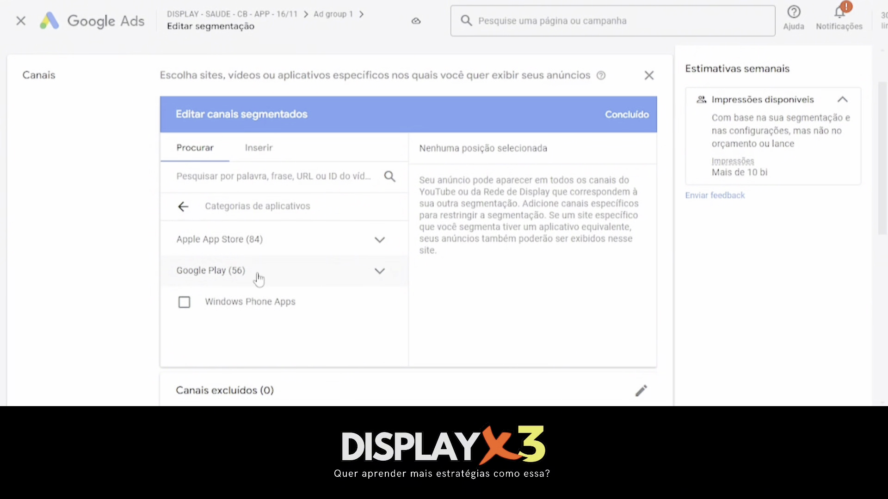
pyautogui.click(238, 277)
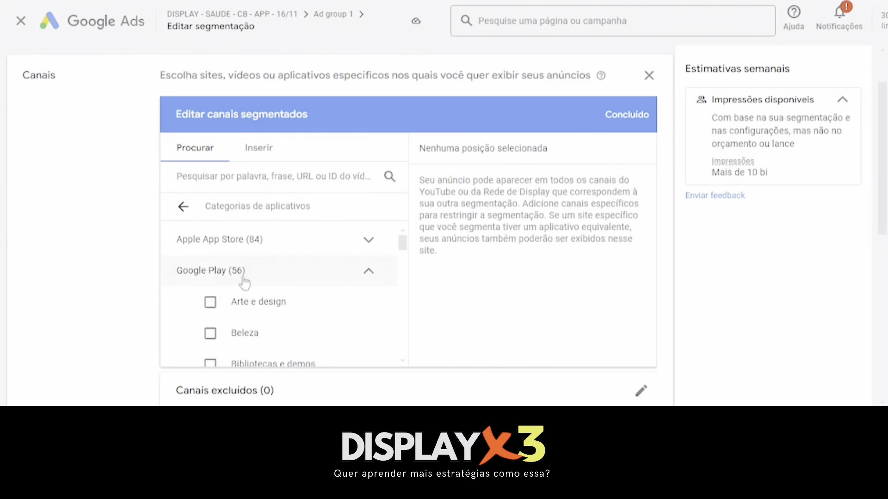
pyautogui.scroll(-2, 260, 319)
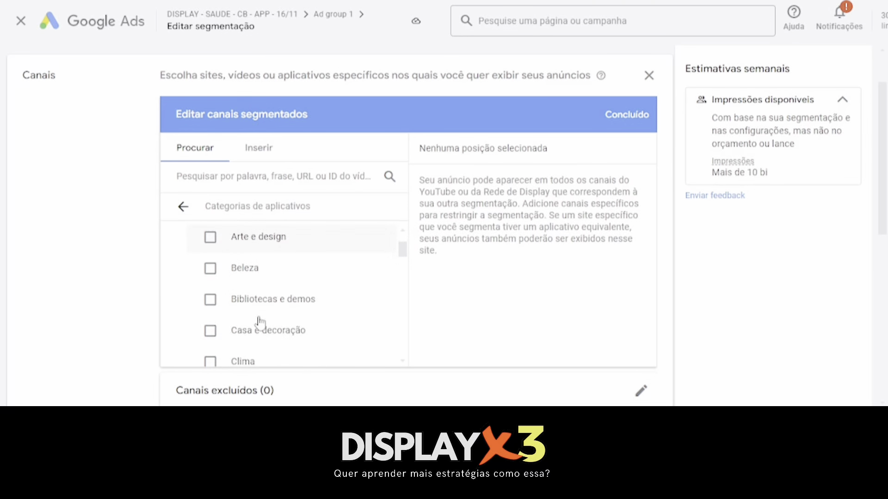
pyautogui.scroll(-4, 259, 319)
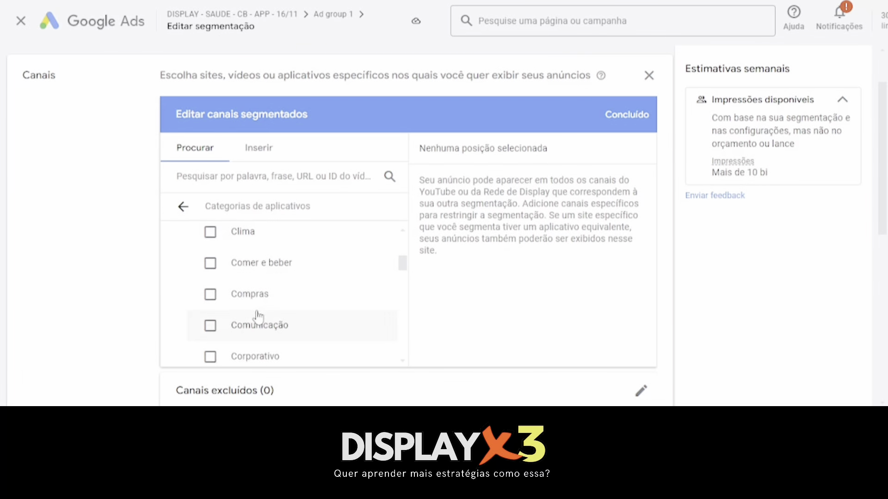
pyautogui.scroll(-2, 257, 314)
pyautogui.scroll(-2, 277, 319)
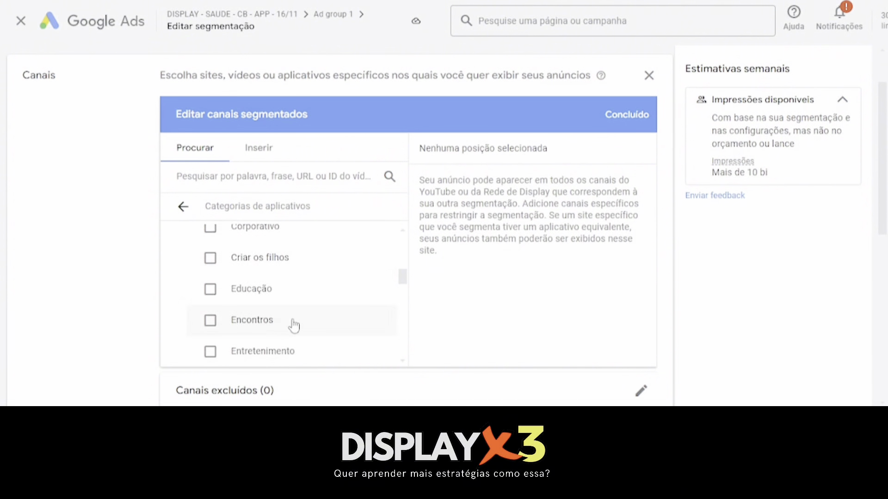
pyautogui.scroll(-2, 321, 322)
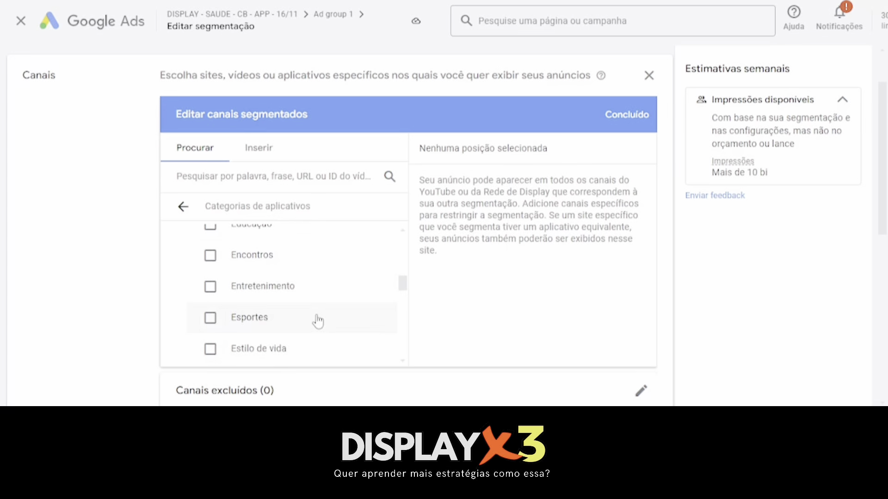
pyautogui.scroll(-2, 280, 323)
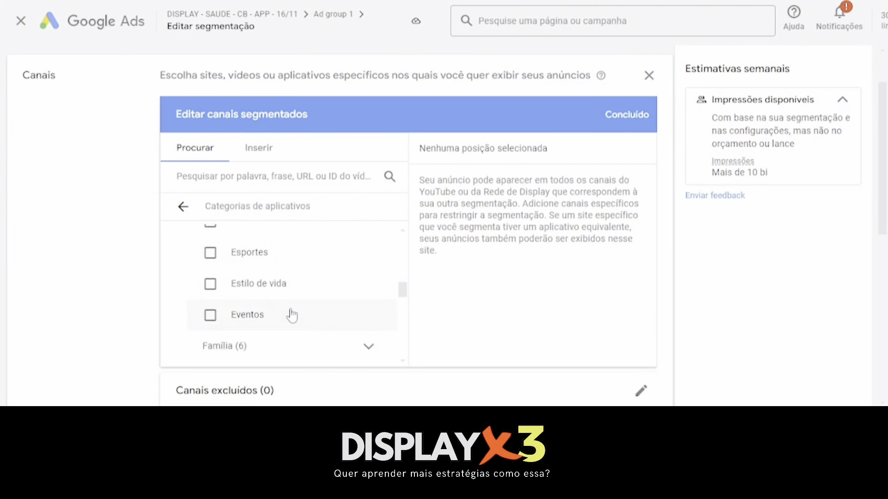
pyautogui.click(211, 284)
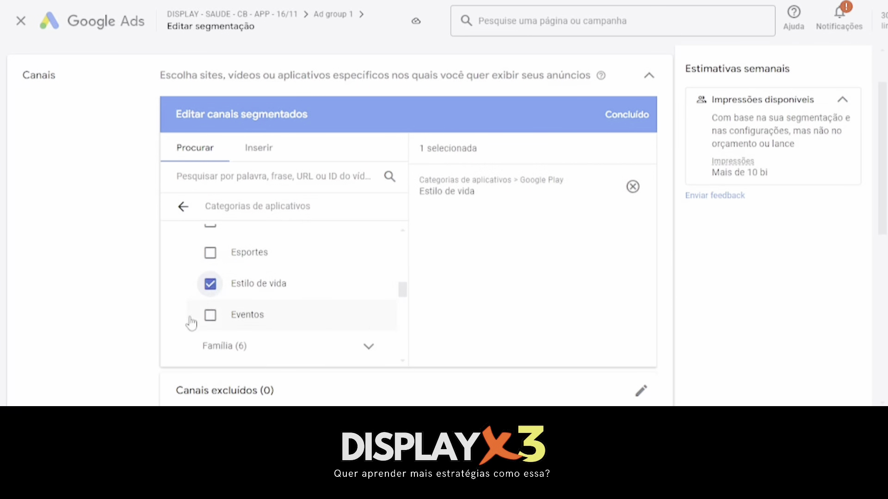
pyautogui.scroll(2, 212, 324)
pyautogui.click(210, 323)
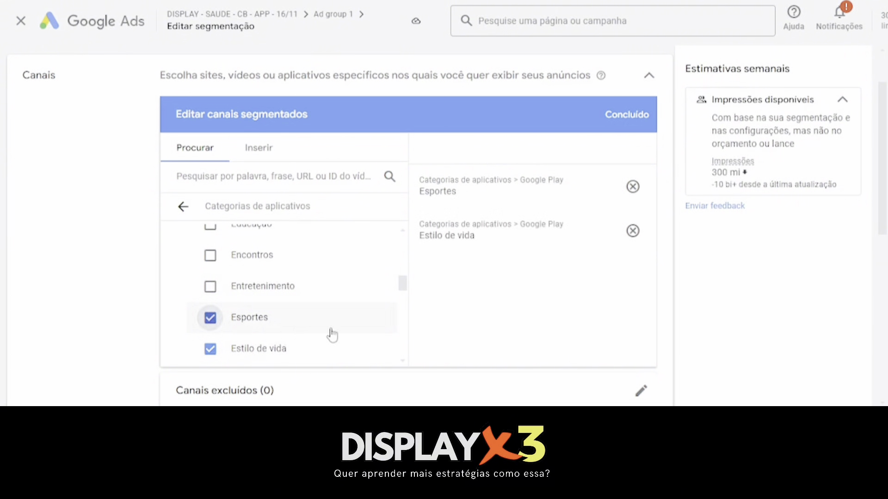
# Step: Add the Apple App Store categories Health & Fitness and Lifestyle to the ad group's targeted channels
pyautogui.scroll(5, 303, 305)
pyautogui.scroll(1, 303, 309)
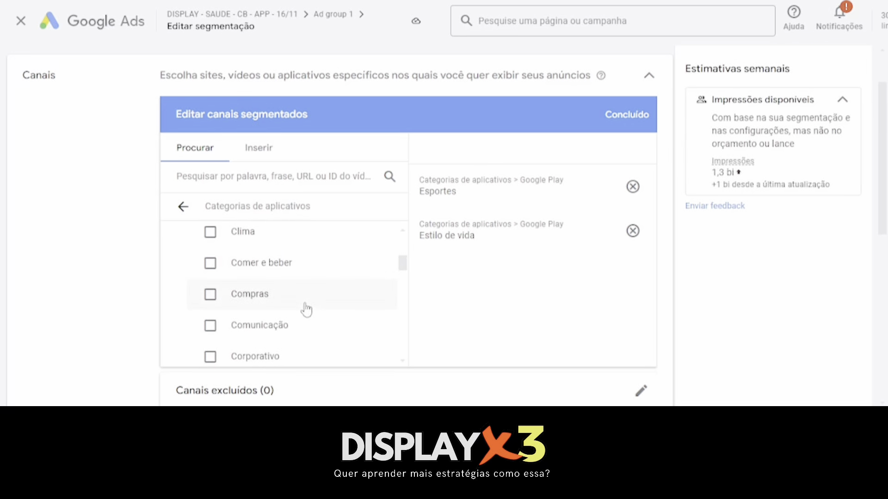
pyautogui.scroll(2, 296, 308)
pyautogui.scroll(2, 290, 310)
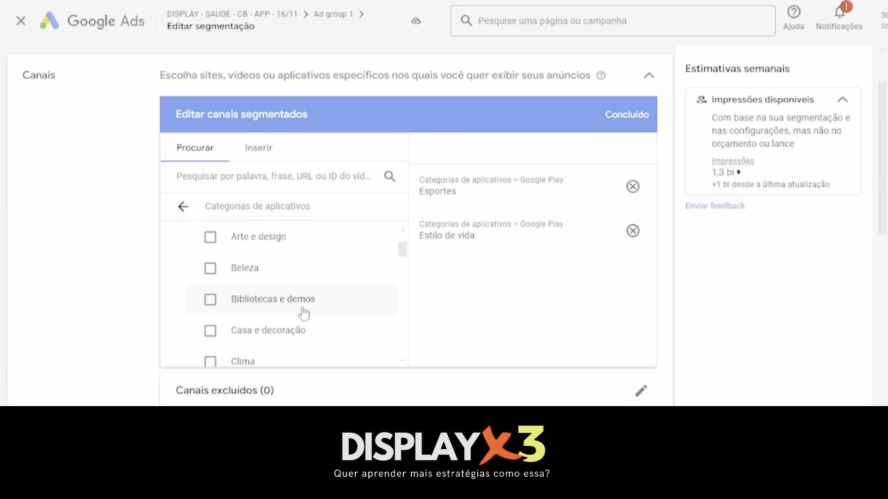
pyautogui.scroll(2, 353, 327)
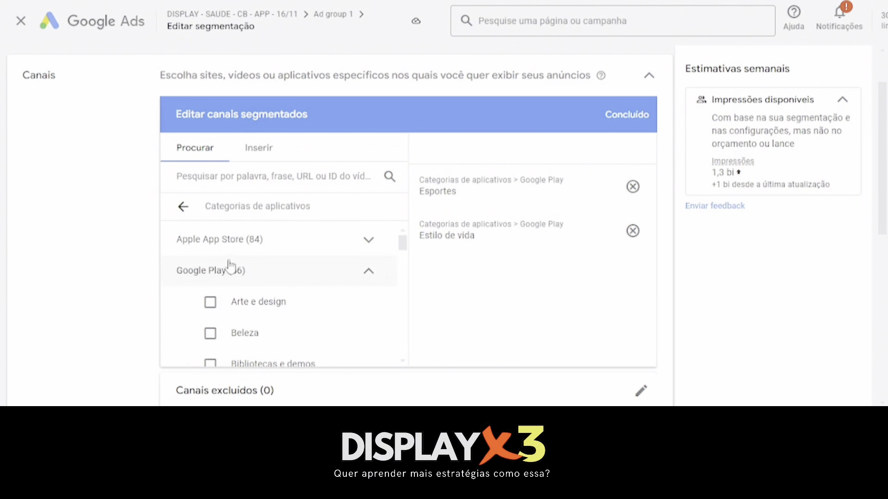
pyautogui.click(231, 243)
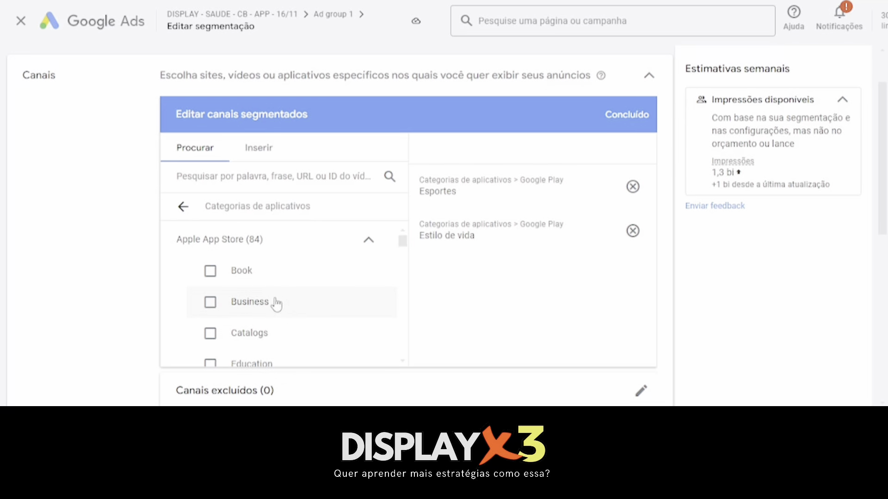
pyautogui.scroll(-3, 277, 304)
pyautogui.scroll(-2, 286, 292)
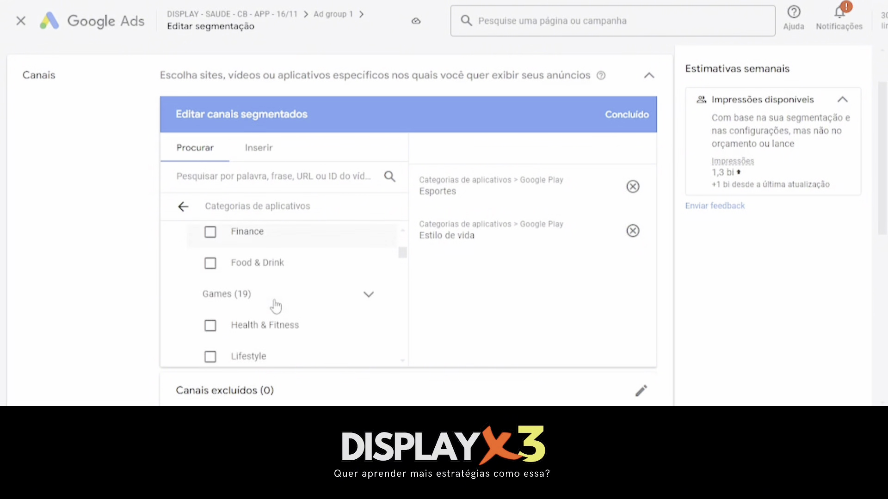
pyautogui.scroll(-2, 287, 296)
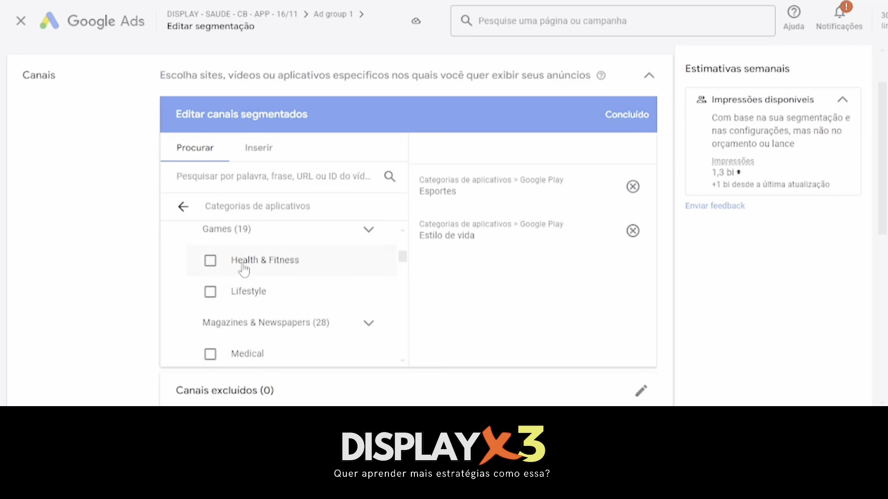
pyautogui.click(210, 261)
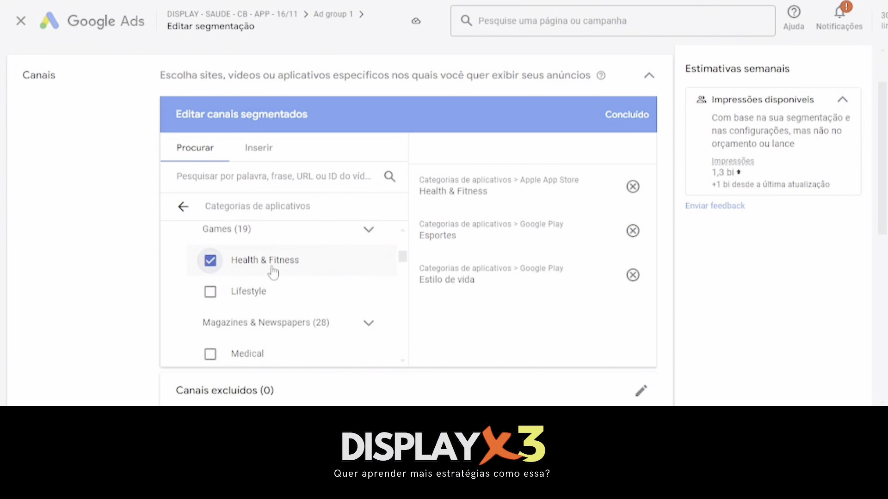
pyautogui.click(210, 294)
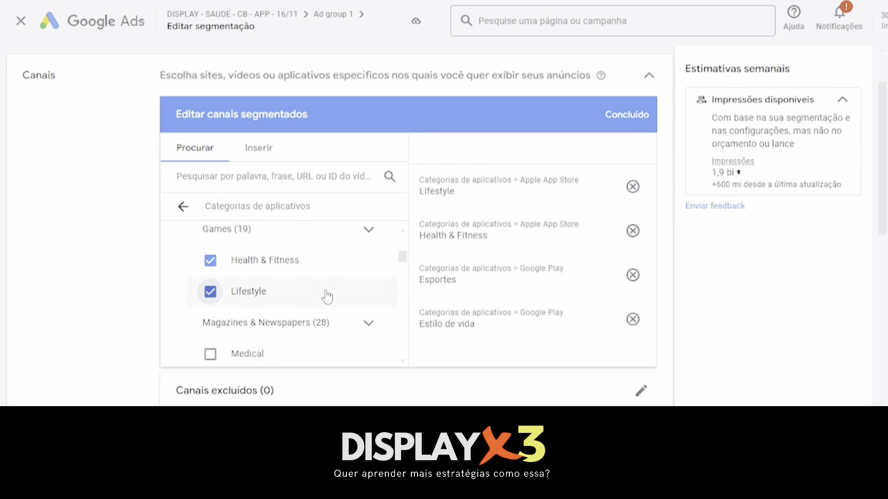
# Step: Check the remaining Apple App Store categories and finish editing the targeted channels
pyautogui.scroll(-2, 327, 297)
pyautogui.scroll(-4, 265, 277)
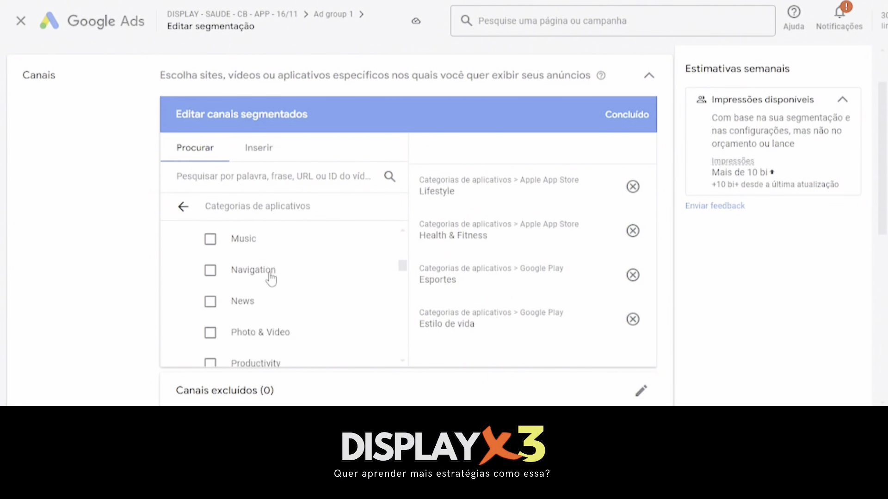
pyautogui.scroll(-6, 291, 331)
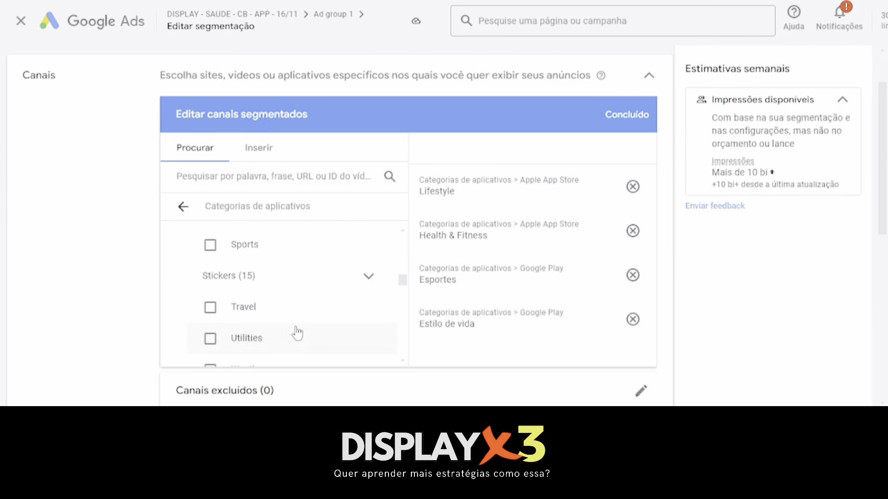
pyautogui.scroll(6, 296, 332)
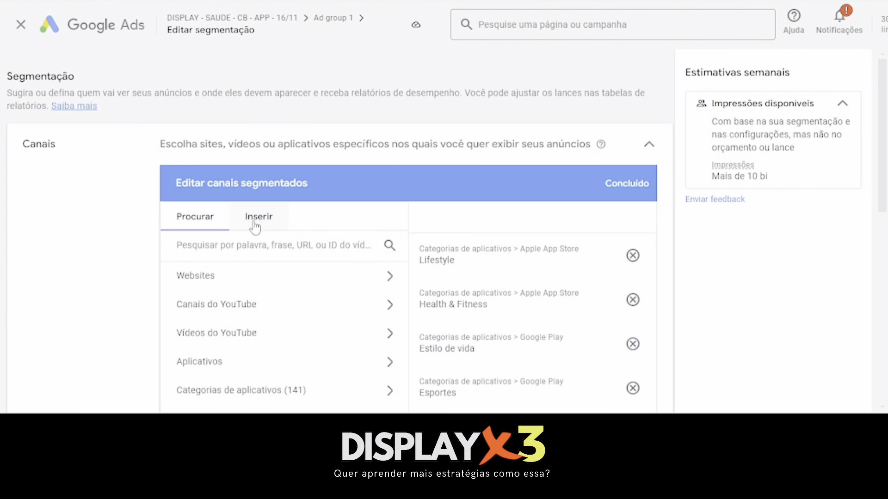
pyautogui.click(616, 188)
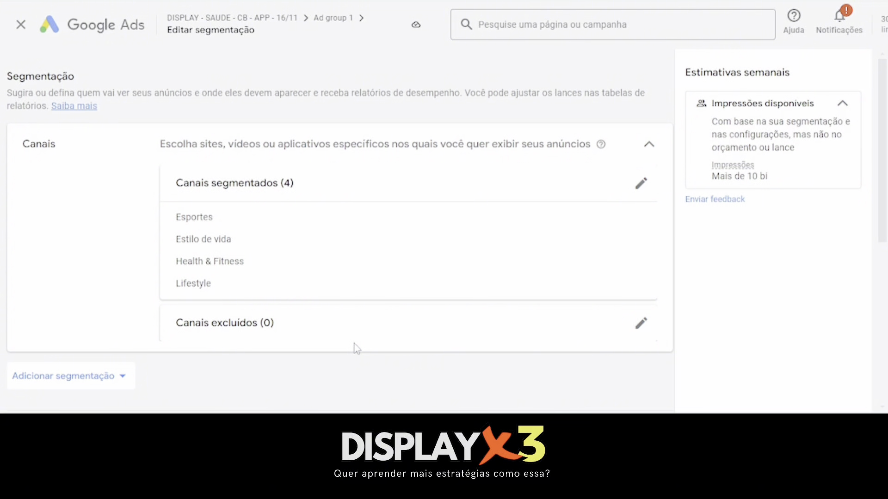
# Step: Add demographic targeting to the ad group and exclude the 18 a 24 age range
pyautogui.scroll(-1, 354, 348)
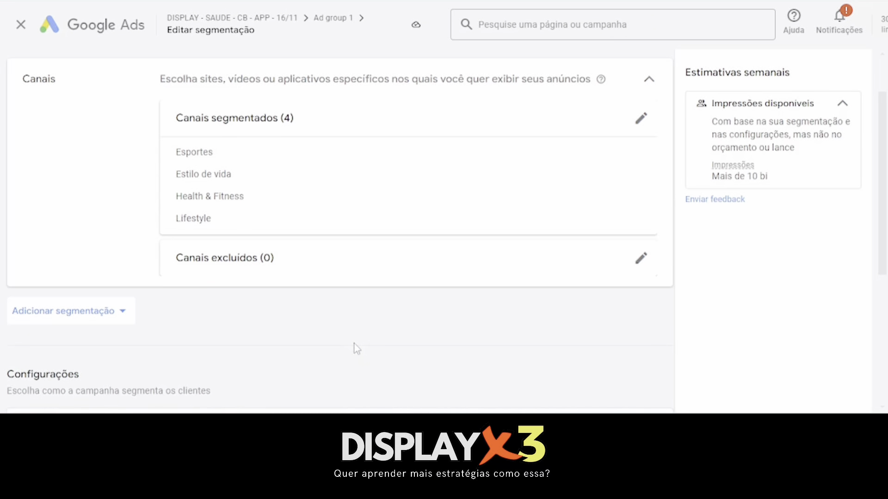
pyautogui.click(115, 319)
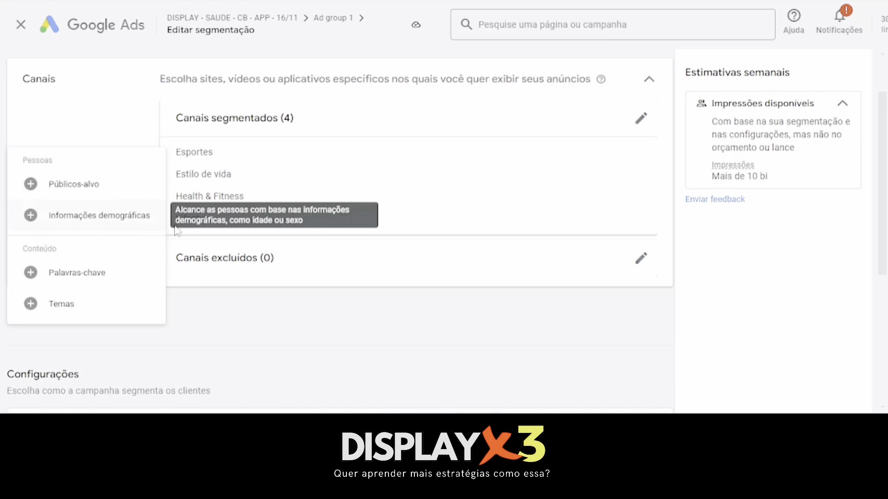
pyautogui.click(72, 226)
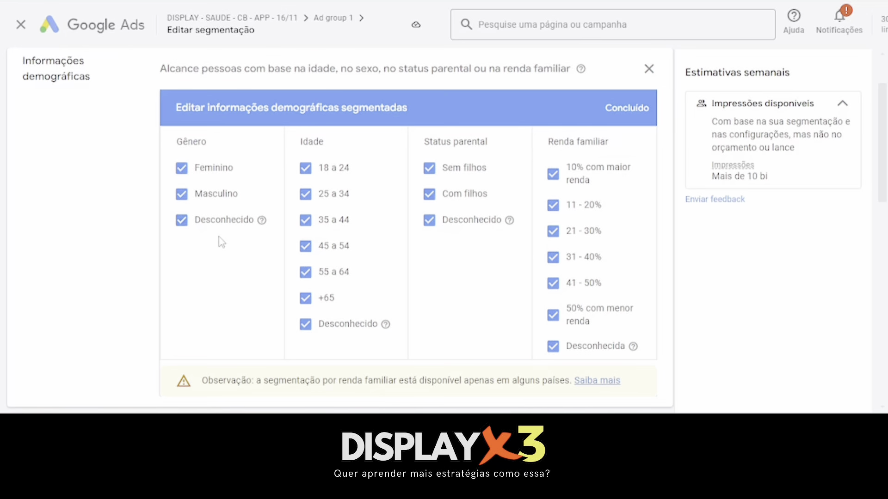
pyautogui.click(305, 168)
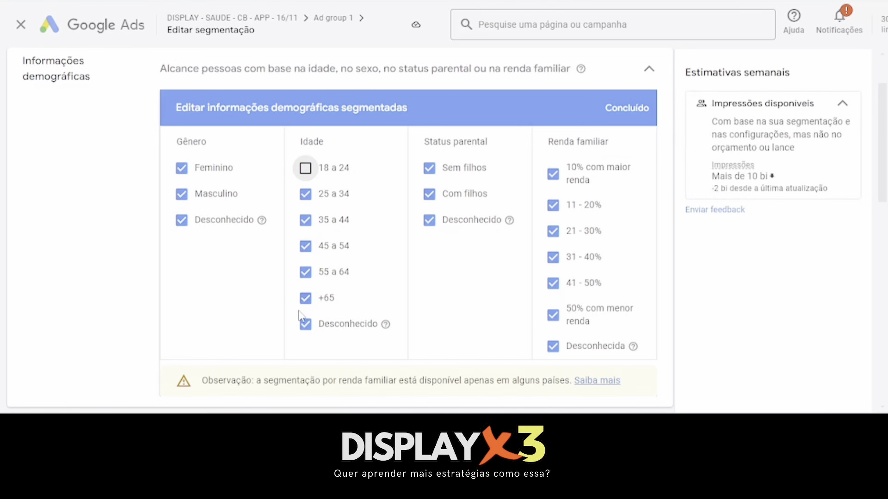
pyautogui.click(311, 198)
pyautogui.click(307, 221)
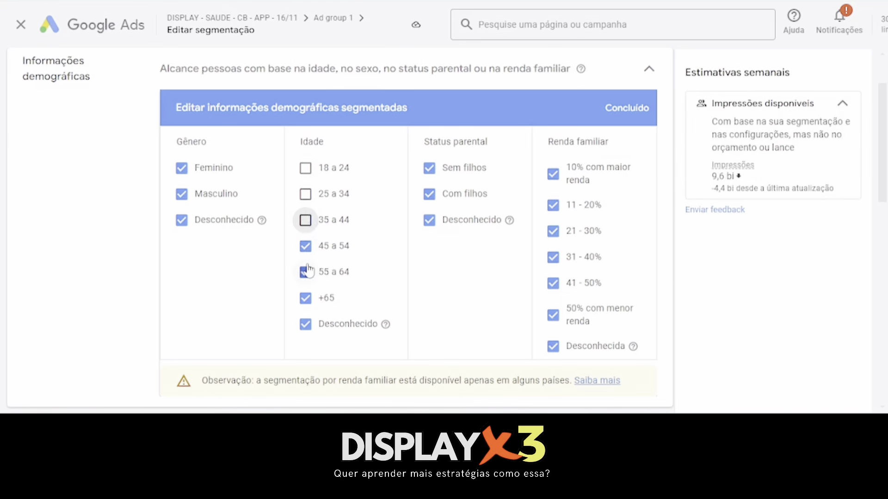
pyautogui.click(305, 220)
pyautogui.click(306, 195)
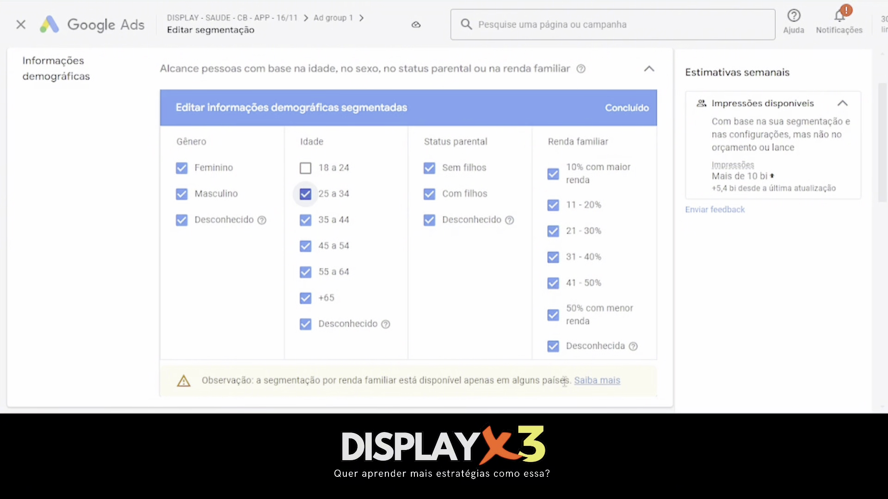
pyautogui.moveTo(573, 381); pyautogui.dragTo(193, 391)
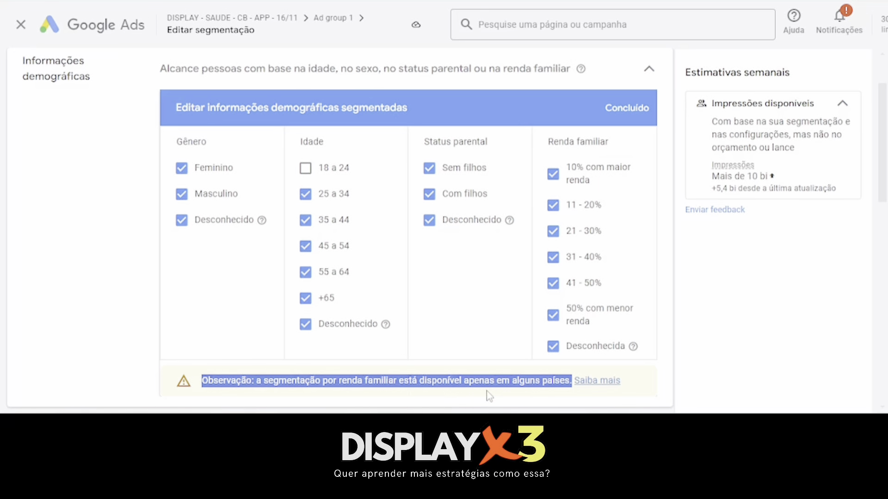
pyautogui.click(406, 391)
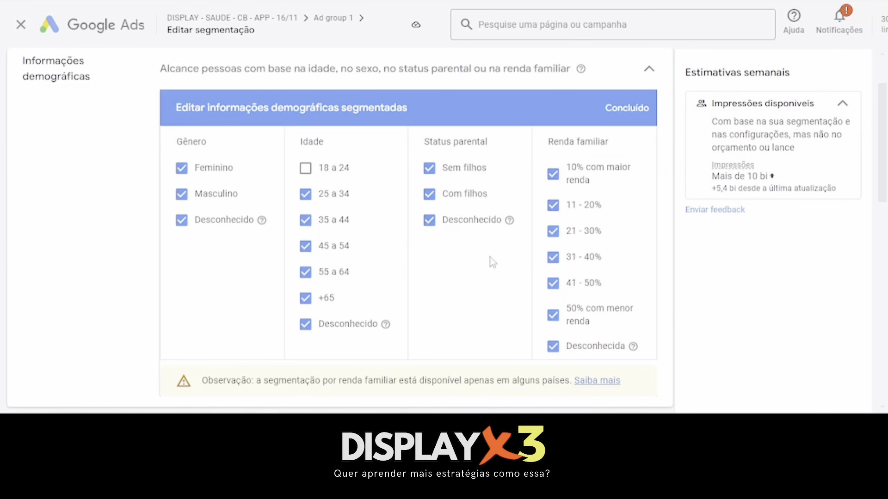
# Step: Turn off Segmentação otimizada for the ad group and save the targeting changes
pyautogui.scroll(-2, 492, 262)
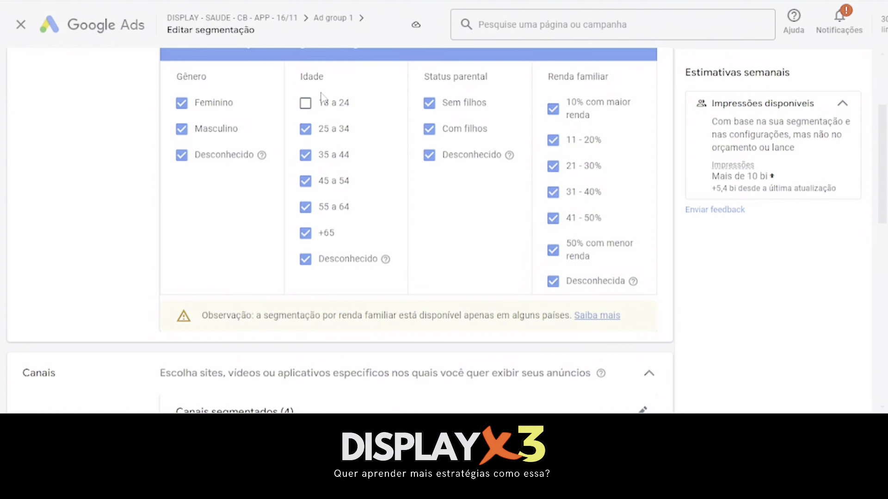
pyautogui.scroll(-10, 290, 164)
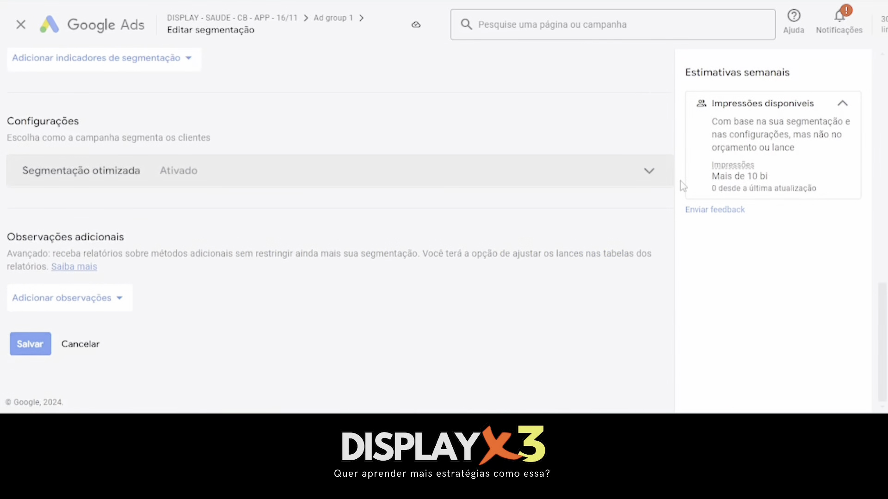
pyautogui.scroll(3, 681, 184)
pyautogui.scroll(-1, 194, 203)
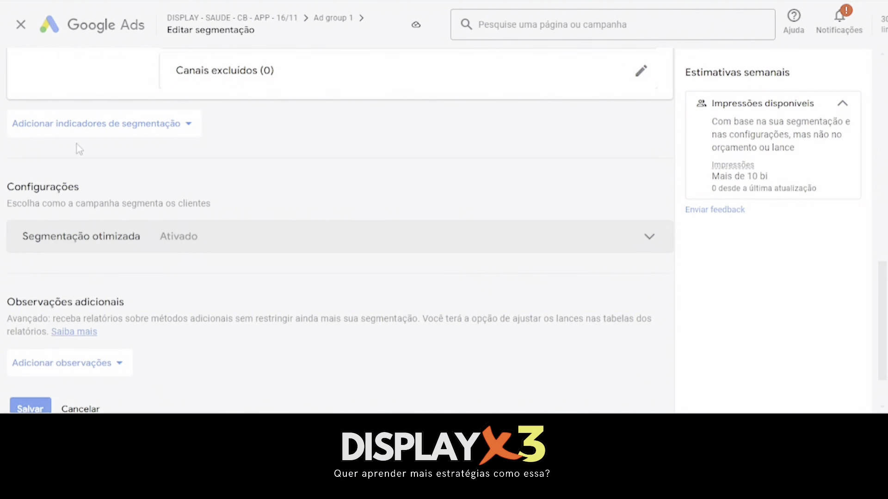
pyautogui.click(194, 250)
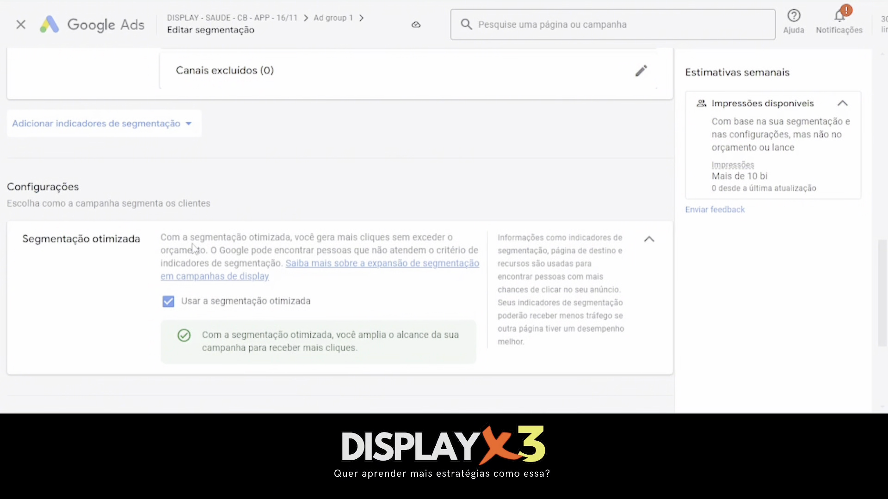
pyautogui.click(168, 303)
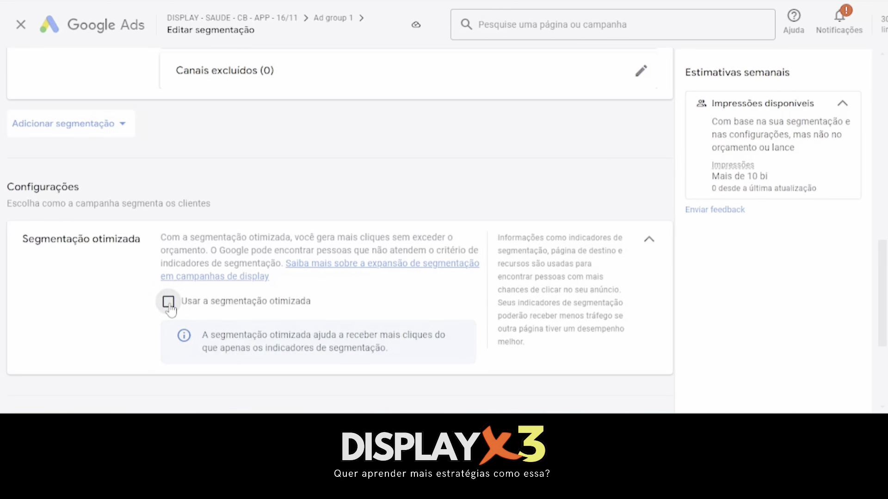
pyautogui.scroll(-2, 170, 309)
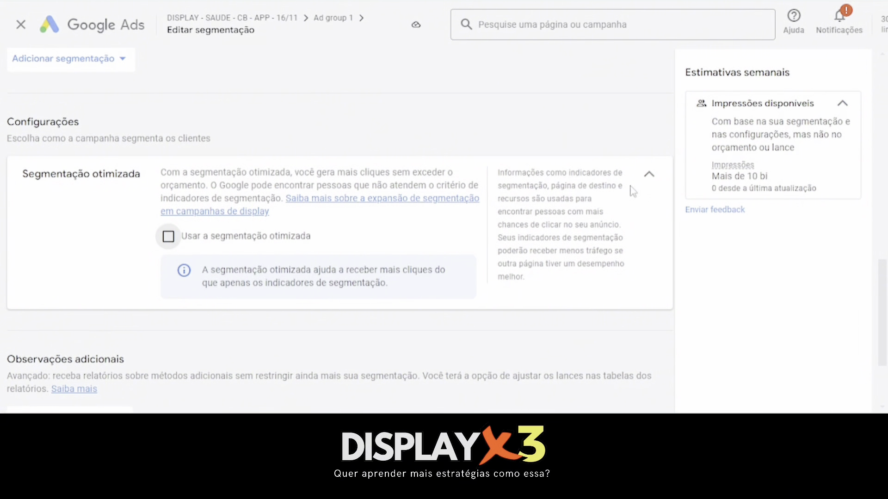
pyautogui.scroll(-3, 648, 184)
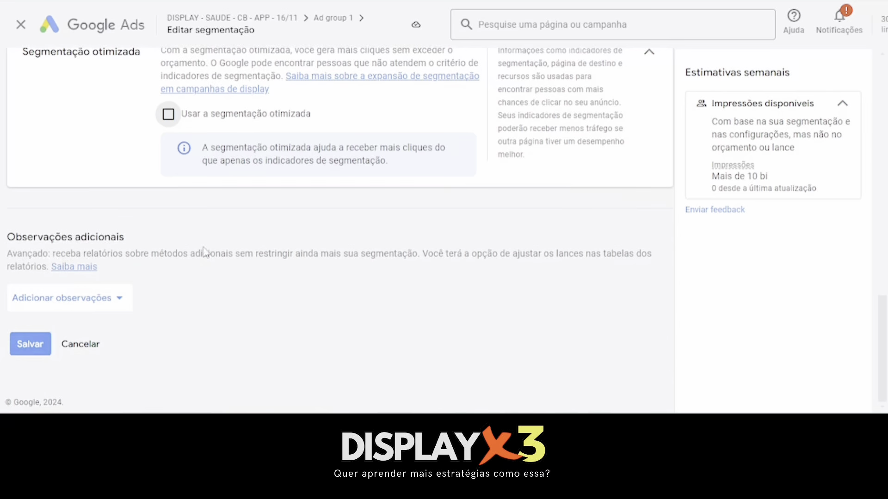
pyautogui.click(40, 347)
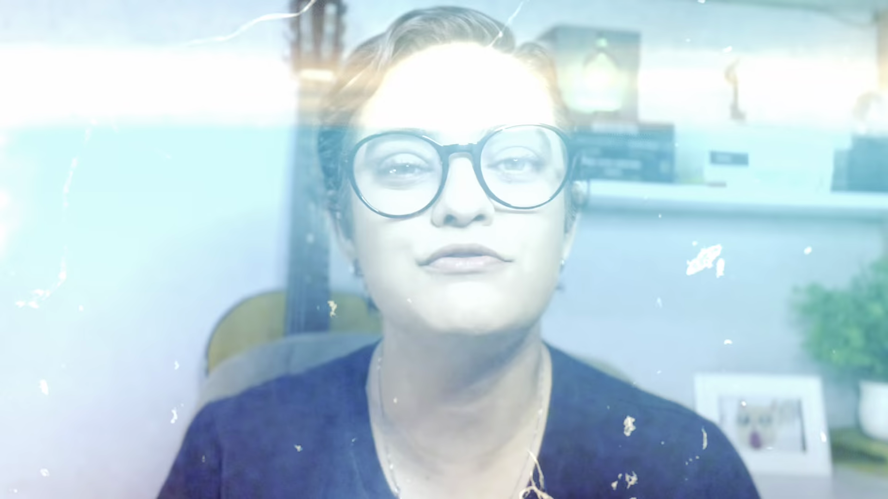